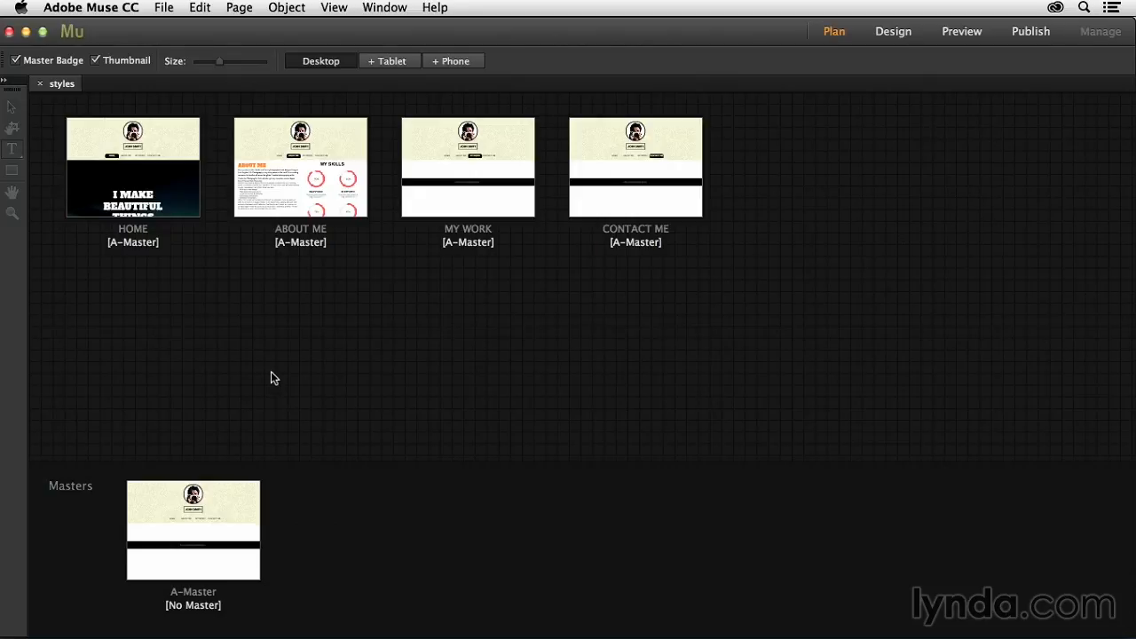
Open the ABOUT ME page in Design view to work on its About Me text.
{"action": "mouse_move", "coordinate": [279, 251]}
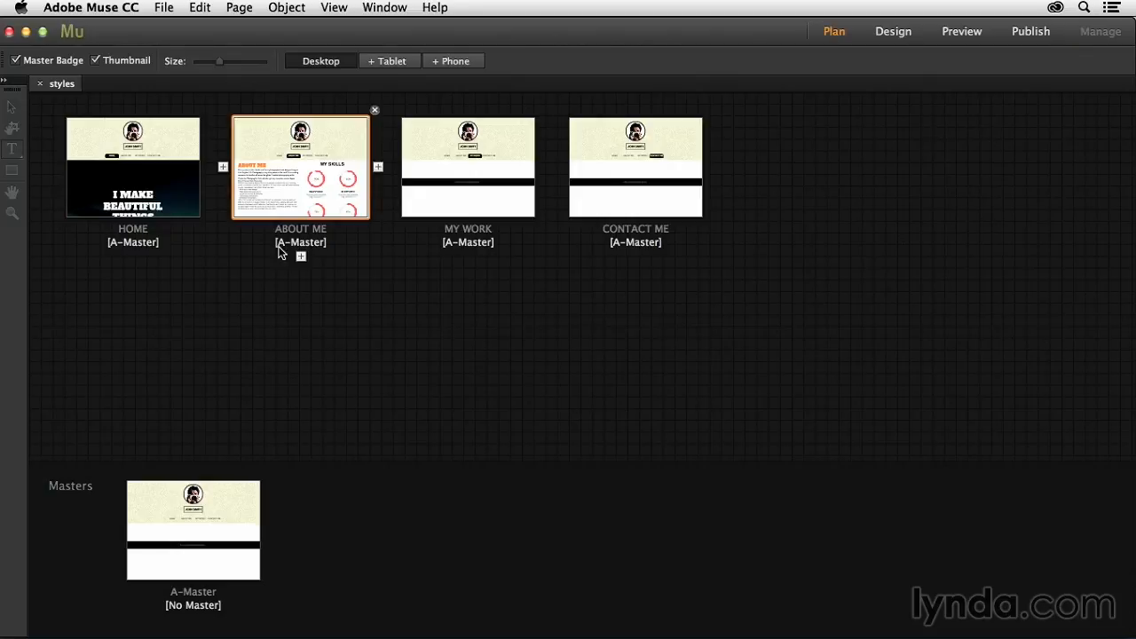
{"action": "double_click", "coordinate": [303, 173]}
{"action": "scroll", "coordinate": [429, 377], "scroll_direction": "down", "scroll_amount": 2}
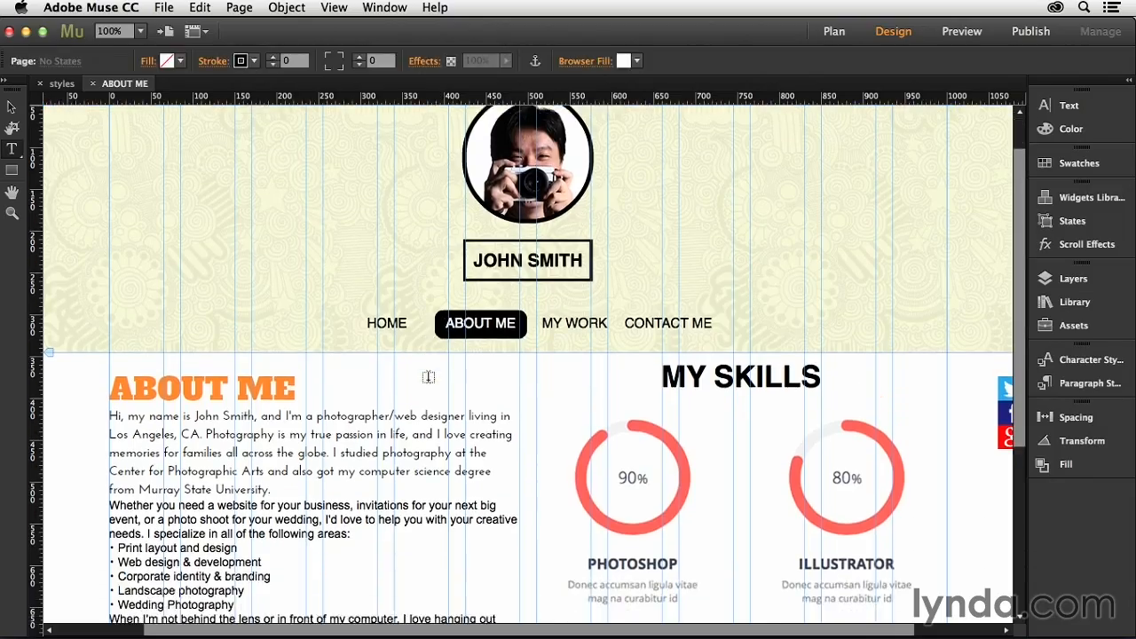
{"action": "scroll", "coordinate": [429, 378], "scroll_direction": "down", "scroll_amount": 5}
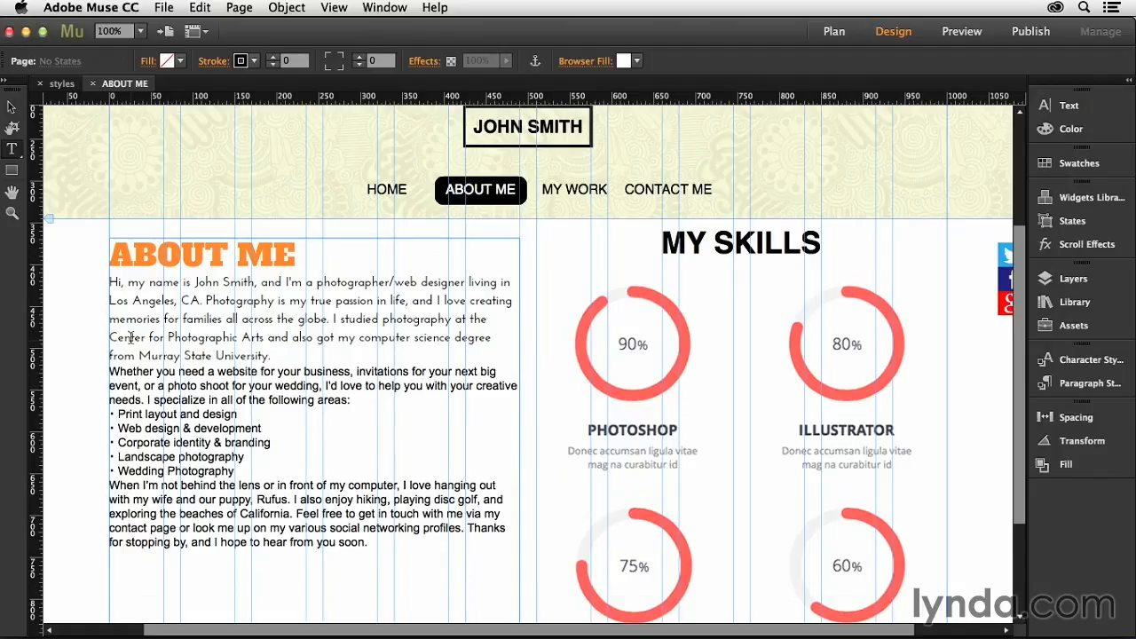
{"action": "scroll", "coordinate": [230, 355], "scroll_direction": "down", "scroll_amount": 5}
{"action": "scroll", "coordinate": [232, 356], "scroll_direction": "up", "scroll_amount": 4}
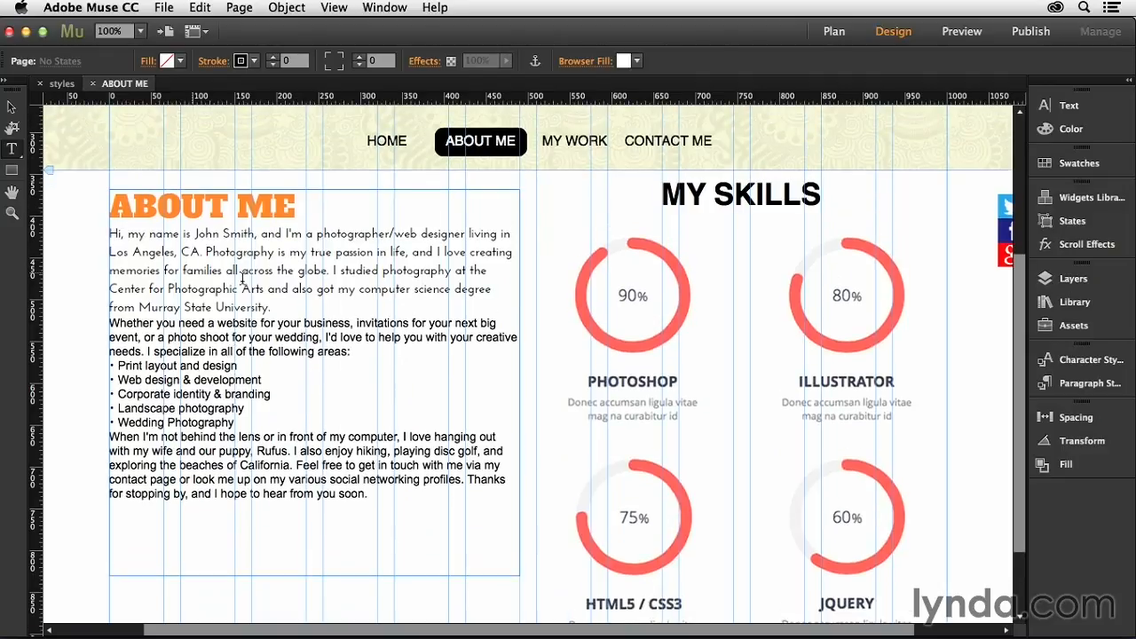
Place the text cursor in the first About Me paragraph and show Paragraph Styles as an enlarged floating window beside the text.
{"action": "left_click_drag", "start_coordinate": [280, 308], "coordinate": [105, 233]}
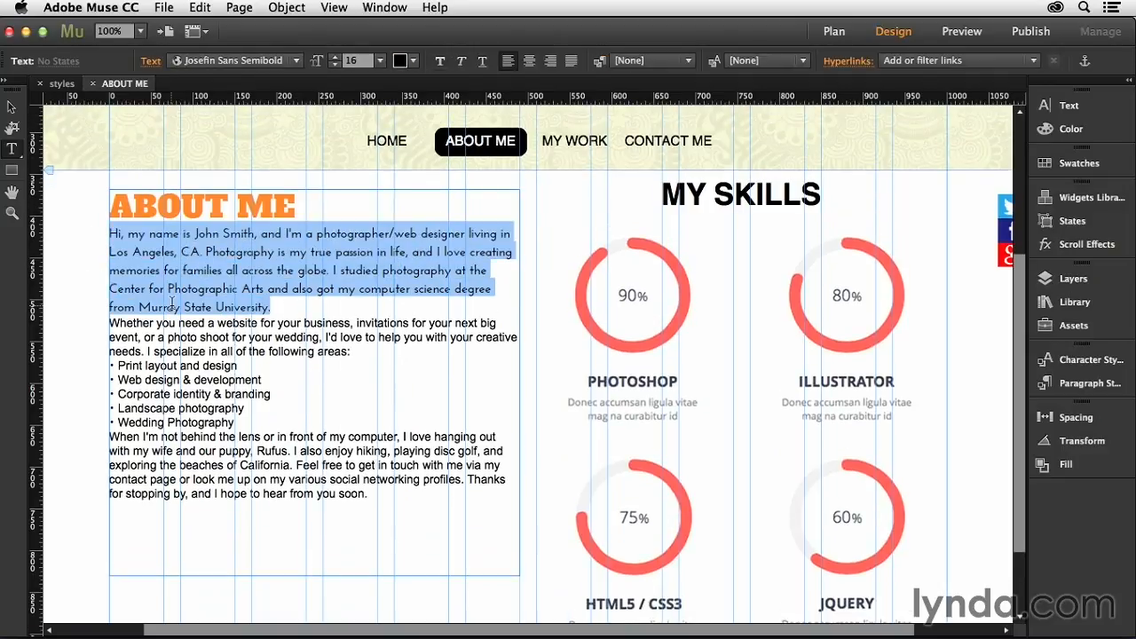
{"action": "left_click", "coordinate": [319, 357]}
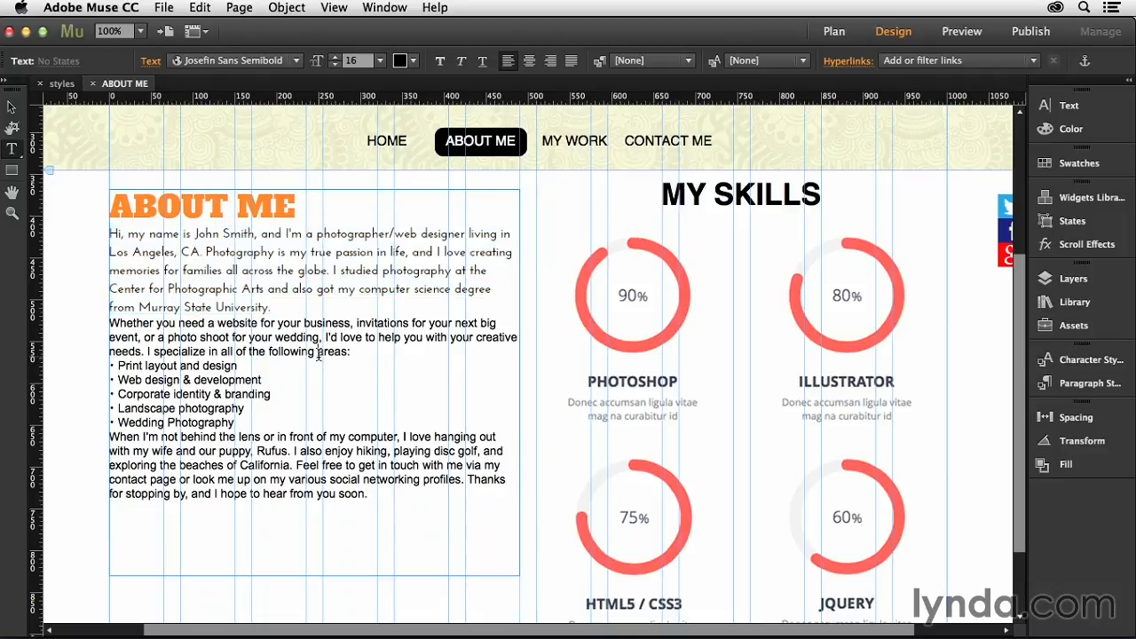
{"action": "left_click", "coordinate": [242, 252]}
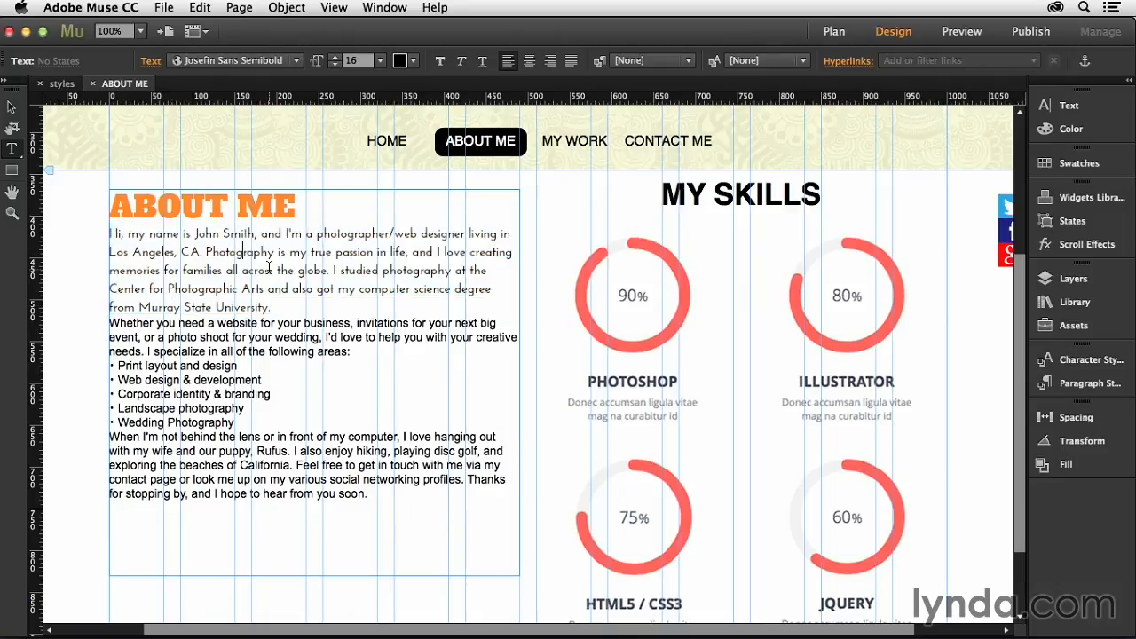
{"action": "left_click", "coordinate": [385, 7]}
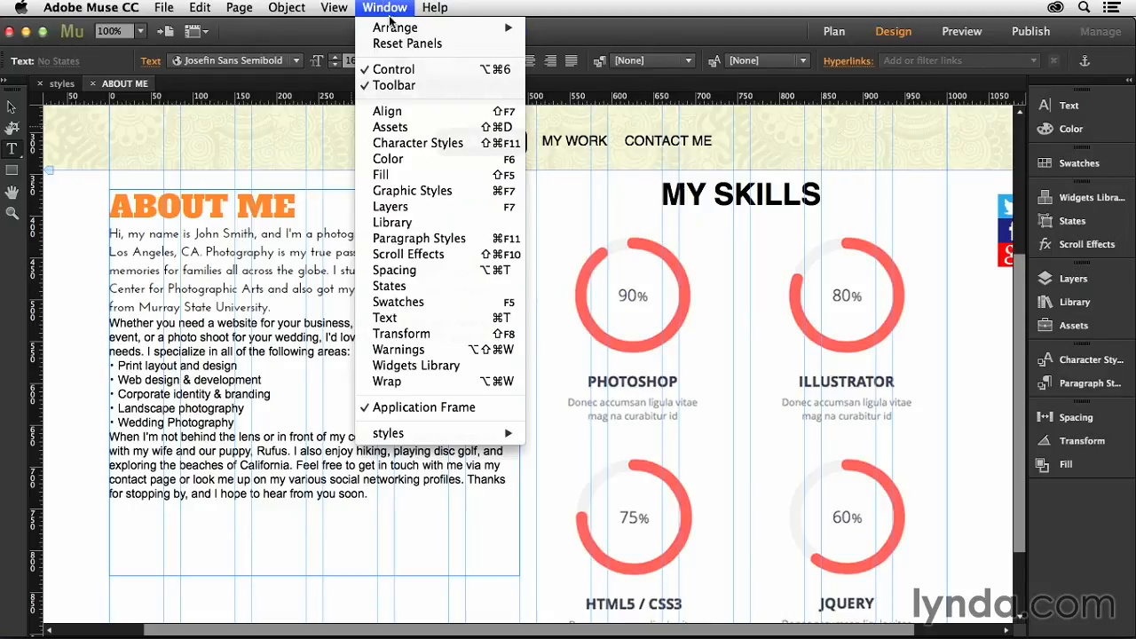
{"action": "left_click", "coordinate": [439, 238]}
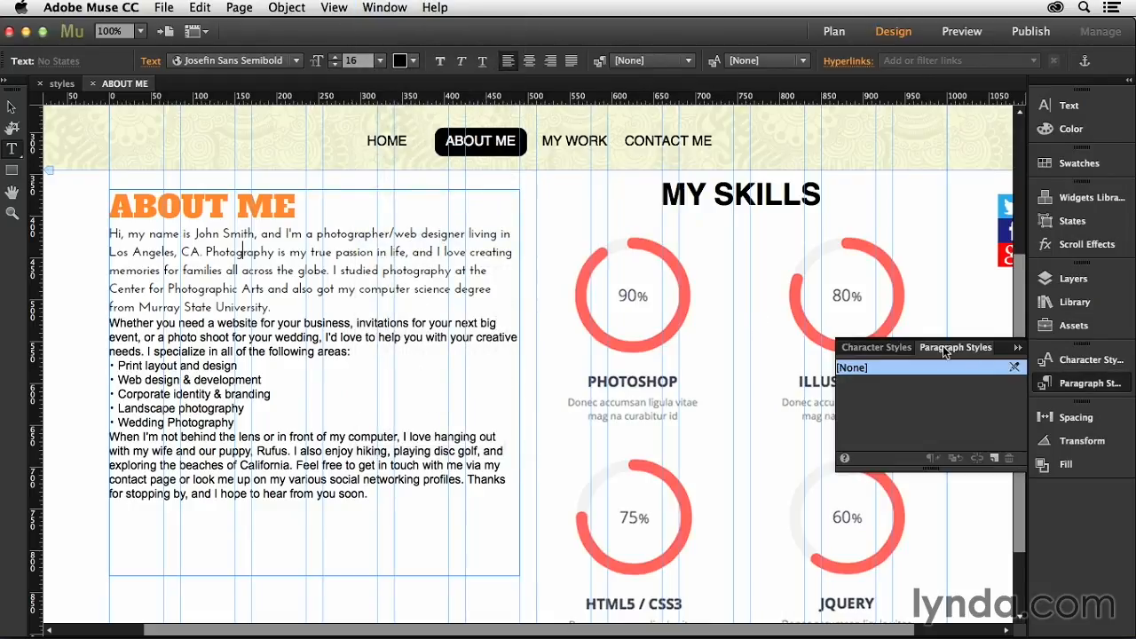
{"action": "left_click_drag", "start_coordinate": [994, 347], "coordinate": [735, 308]}
{"action": "left_click_drag", "start_coordinate": [694, 431], "coordinate": [697, 506]}
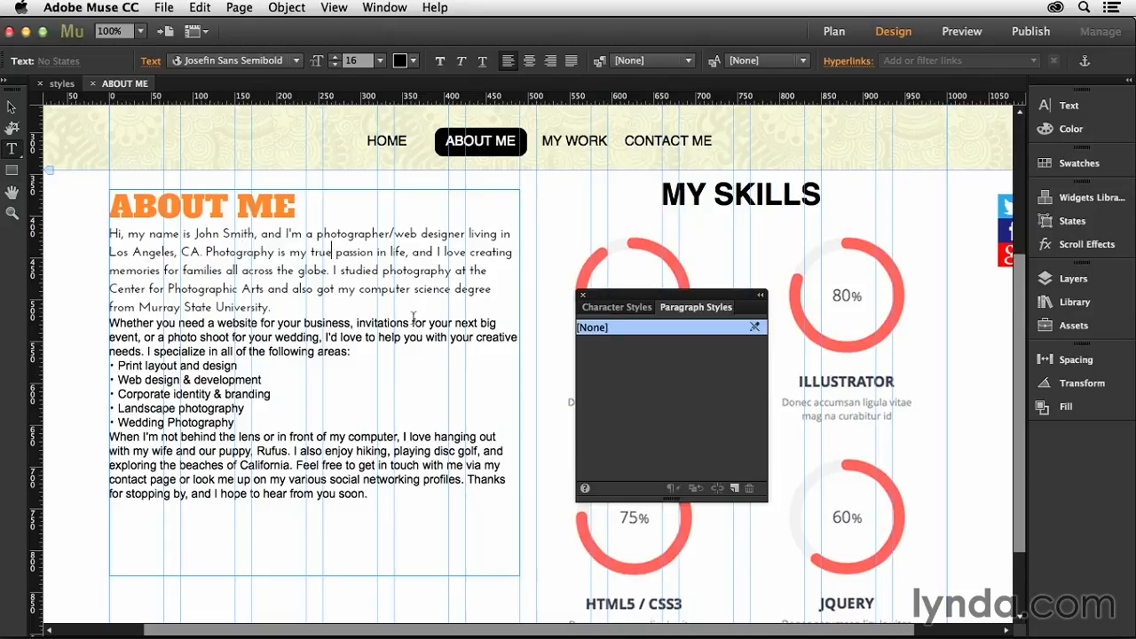
Create a paragraph style from the first About Me paragraph and name it Body Copy.
{"action": "left_click", "coordinate": [736, 489]}
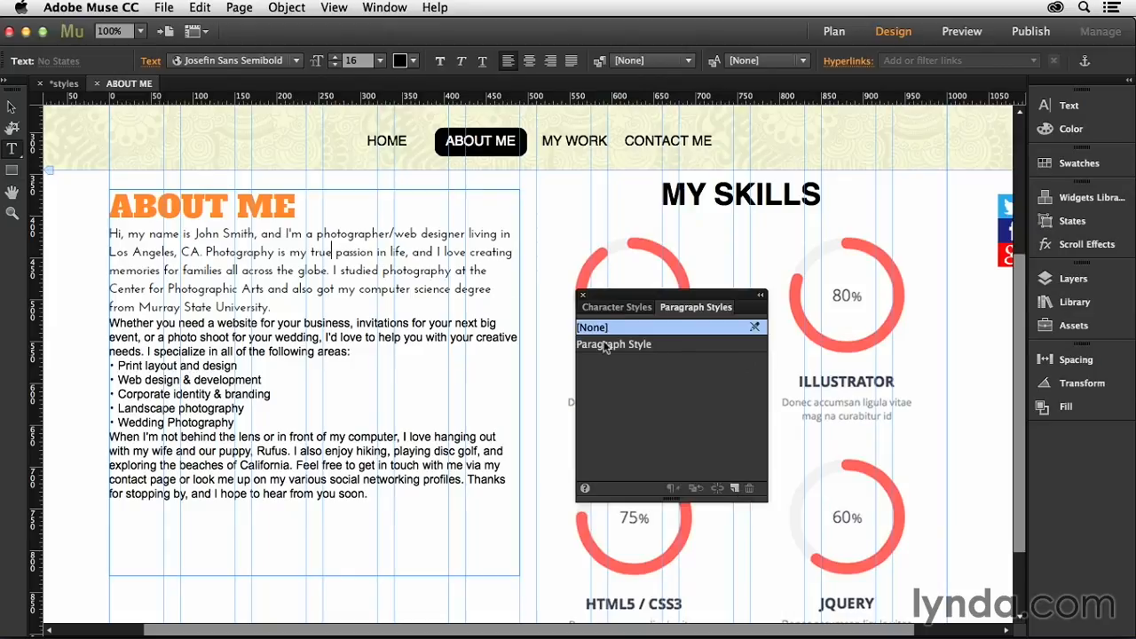
{"action": "mouse_move", "coordinate": [642, 351]}
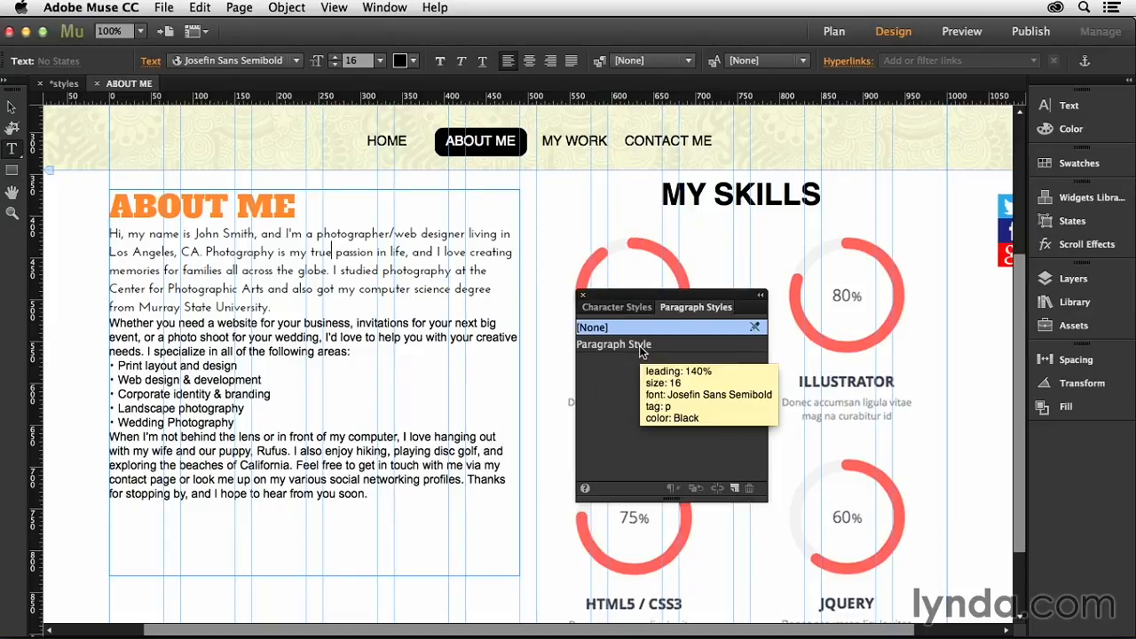
{"action": "double_click", "coordinate": [641, 344]}
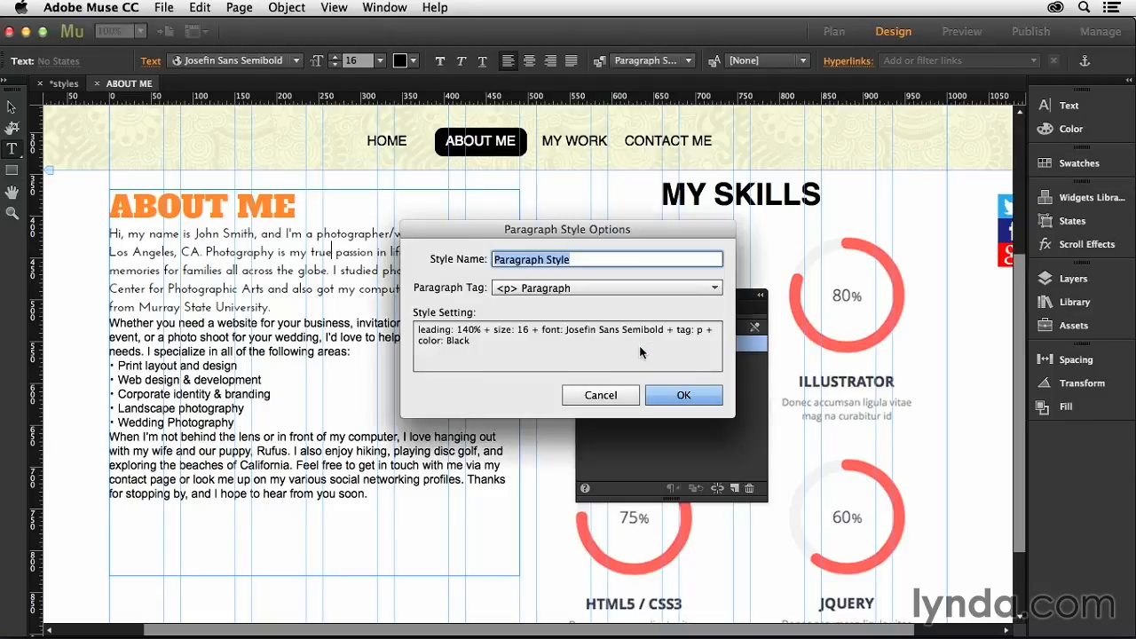
{"action": "type", "text": "Body Copy"}
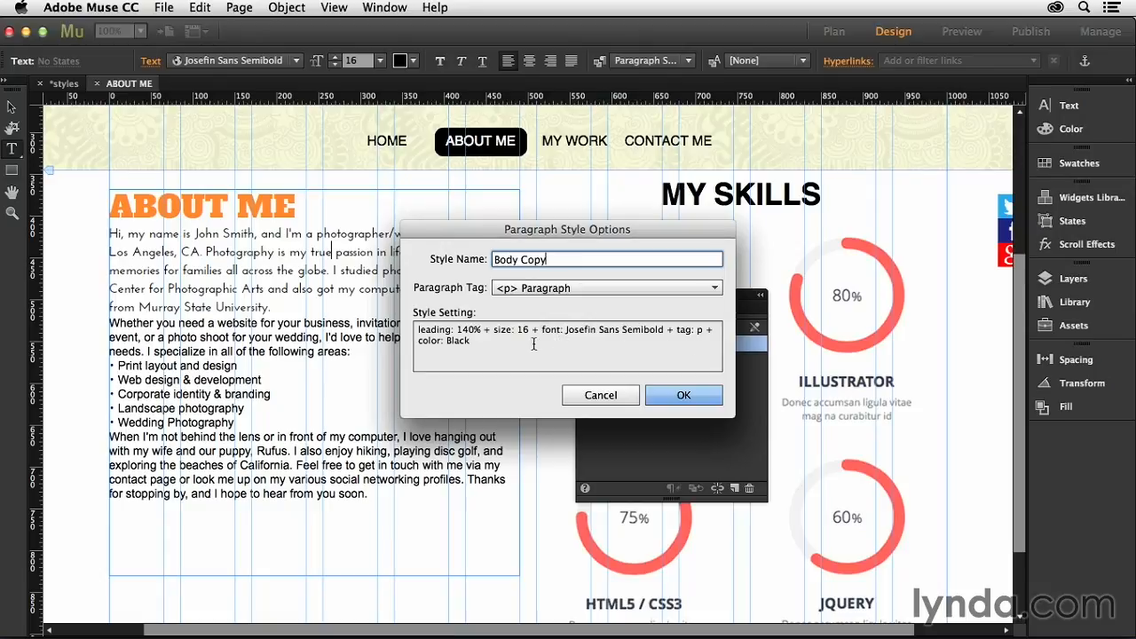
{"action": "left_click", "coordinate": [681, 396]}
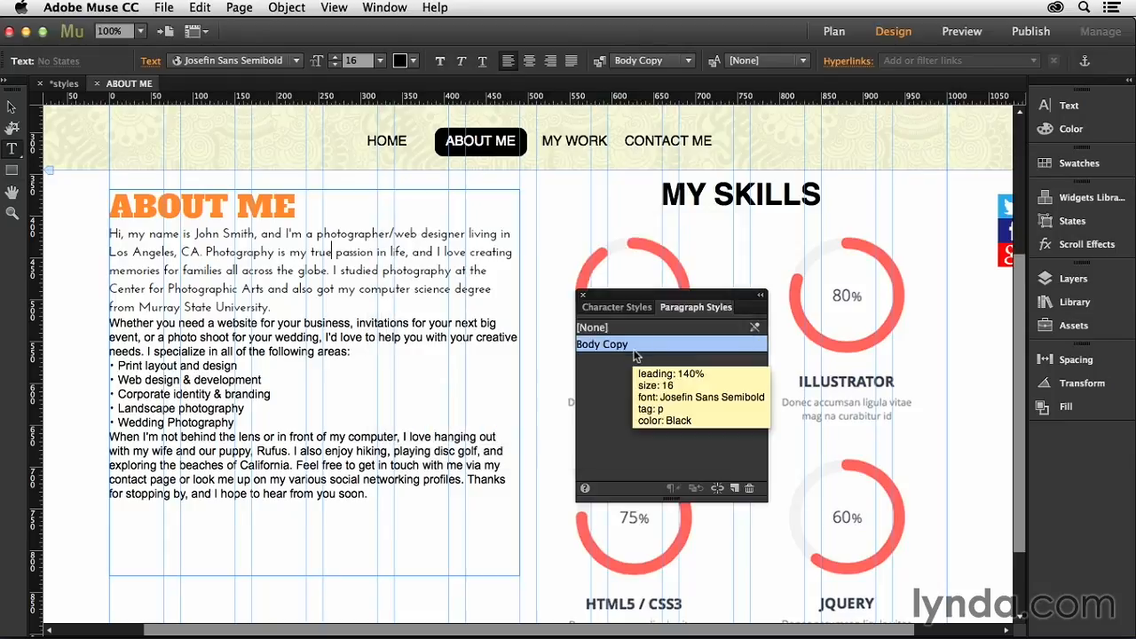
Create a paragraph style from the ABOUT ME heading, named Heading, with the <h1> Headline paragraph tag.
{"action": "left_click", "coordinate": [224, 205]}
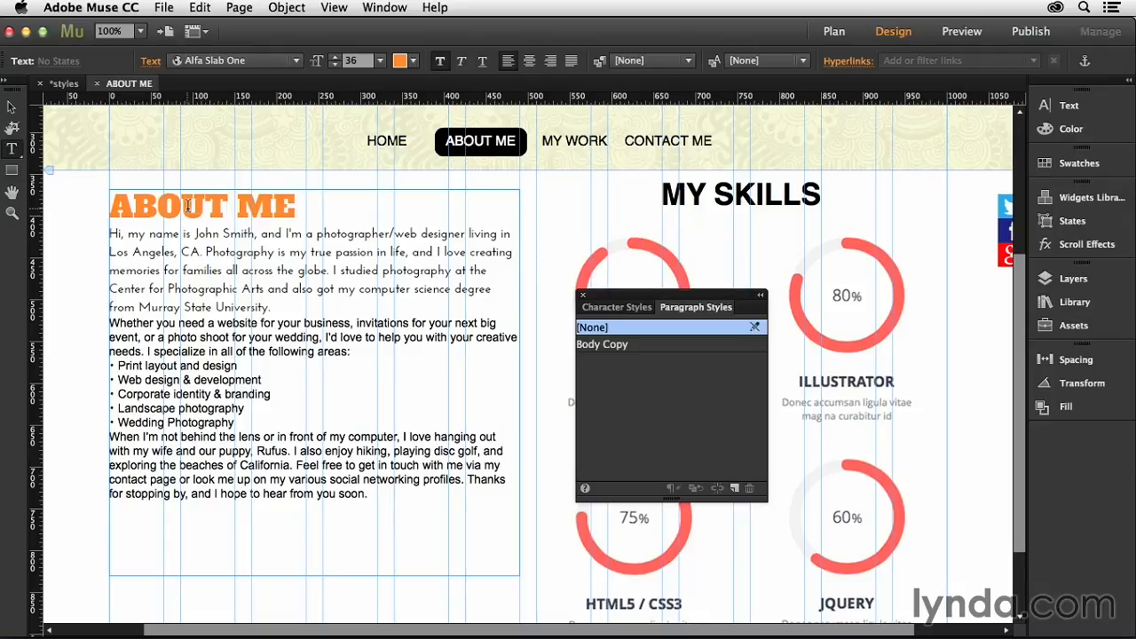
{"action": "left_click", "coordinate": [734, 489]}
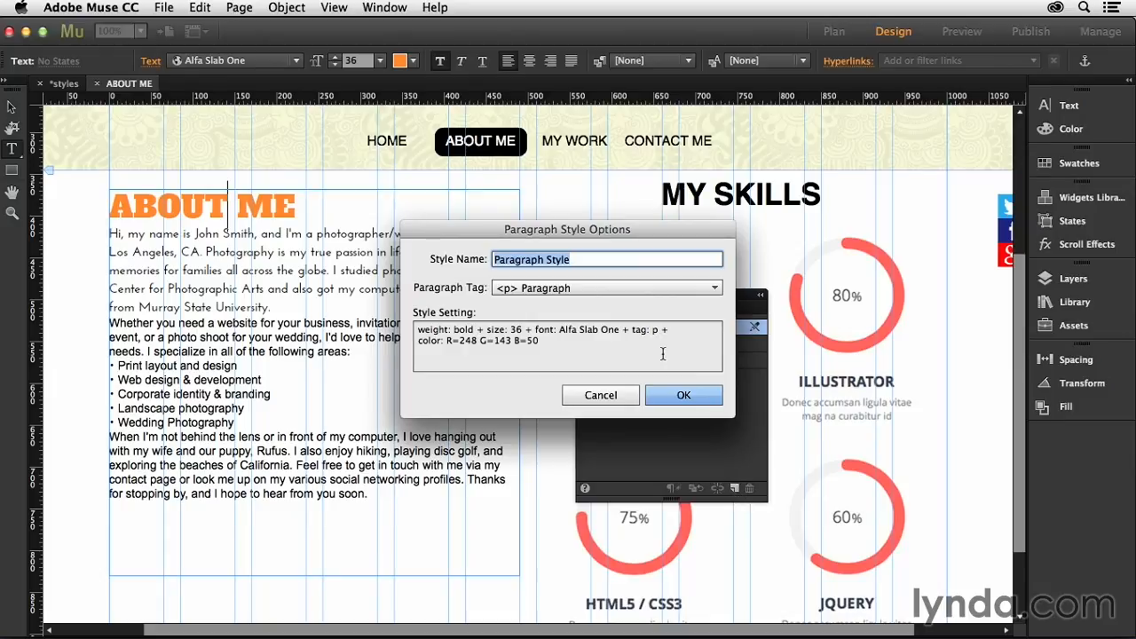
{"action": "type", "text": "Heading"}
{"action": "left_click", "coordinate": [537, 288]}
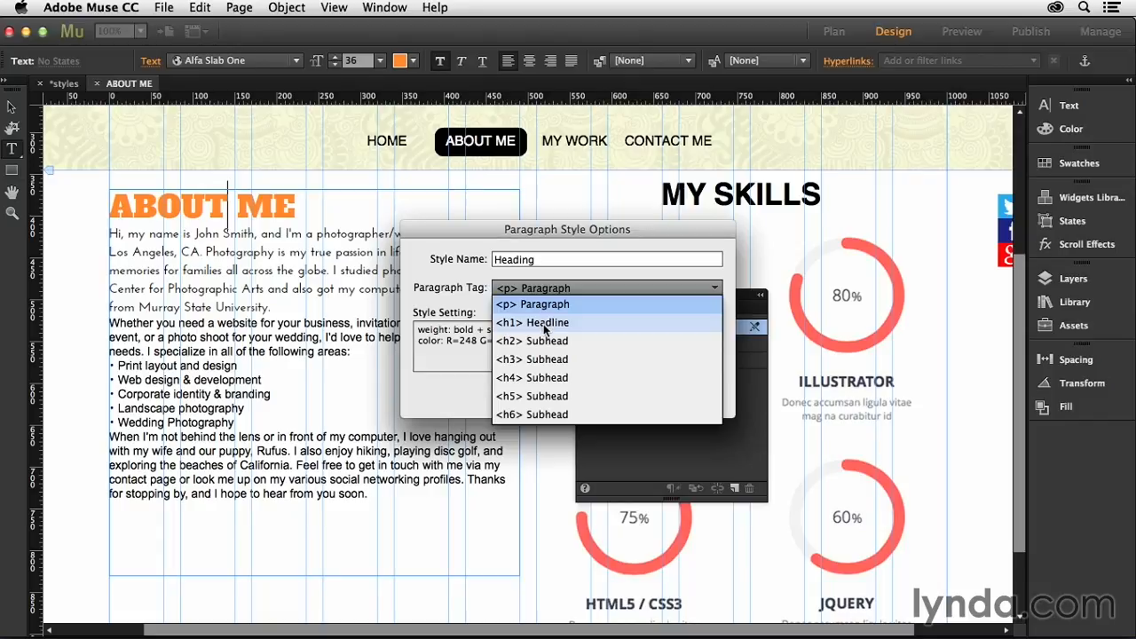
{"action": "left_click", "coordinate": [545, 323]}
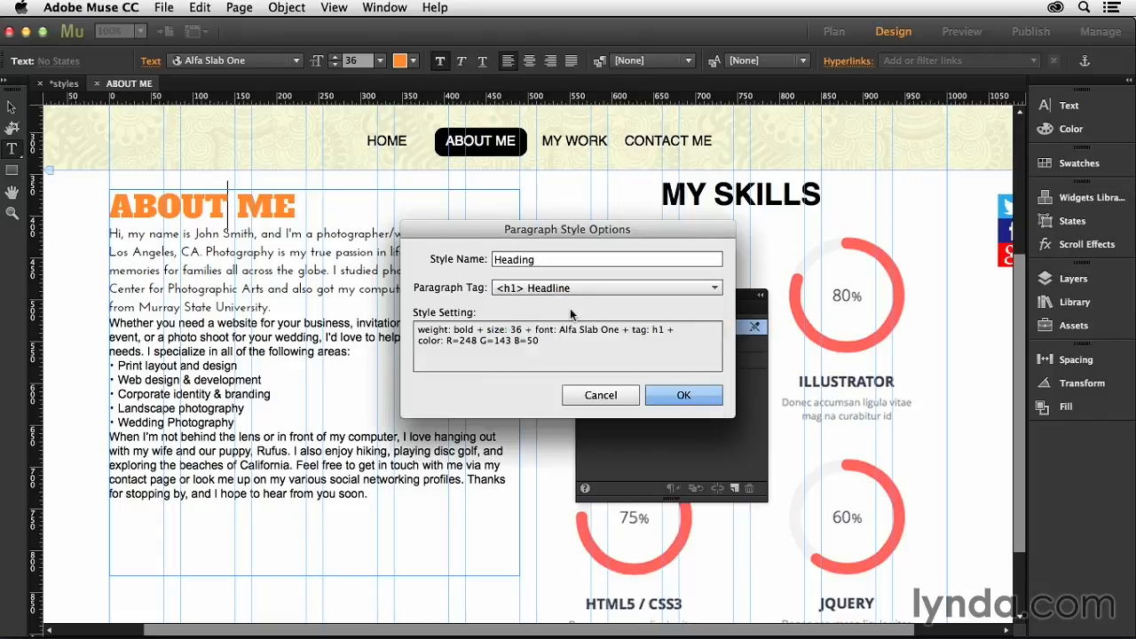
{"action": "left_click", "coordinate": [678, 398]}
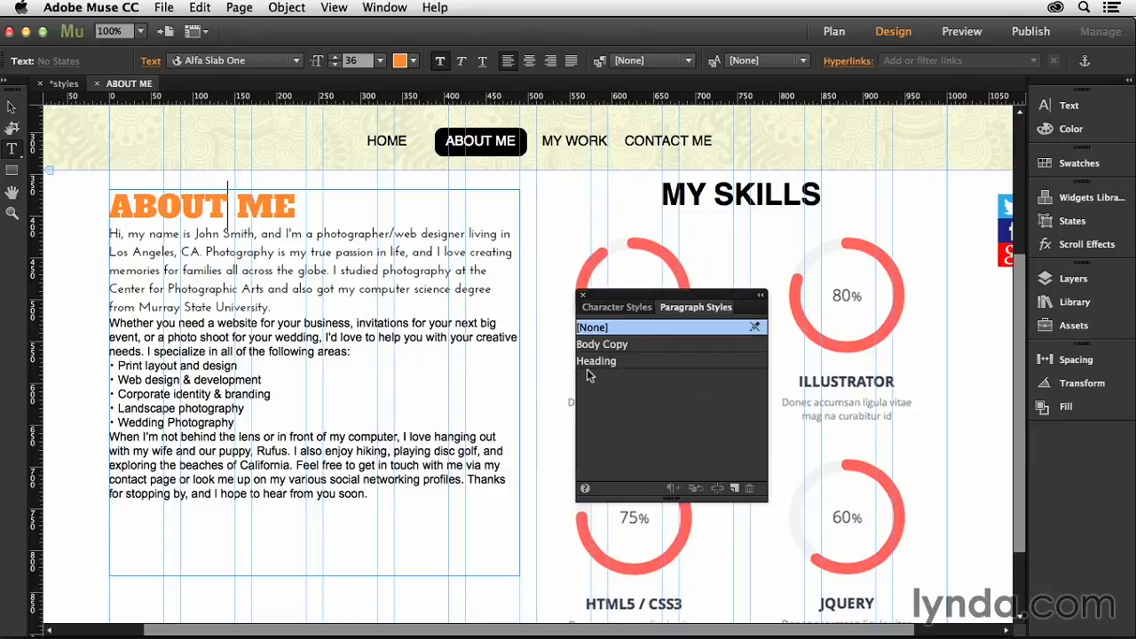
Apply the Heading style to MY SKILLS and the Body Copy style to all About Me text below the first paragraph.
{"action": "left_click", "coordinate": [688, 192]}
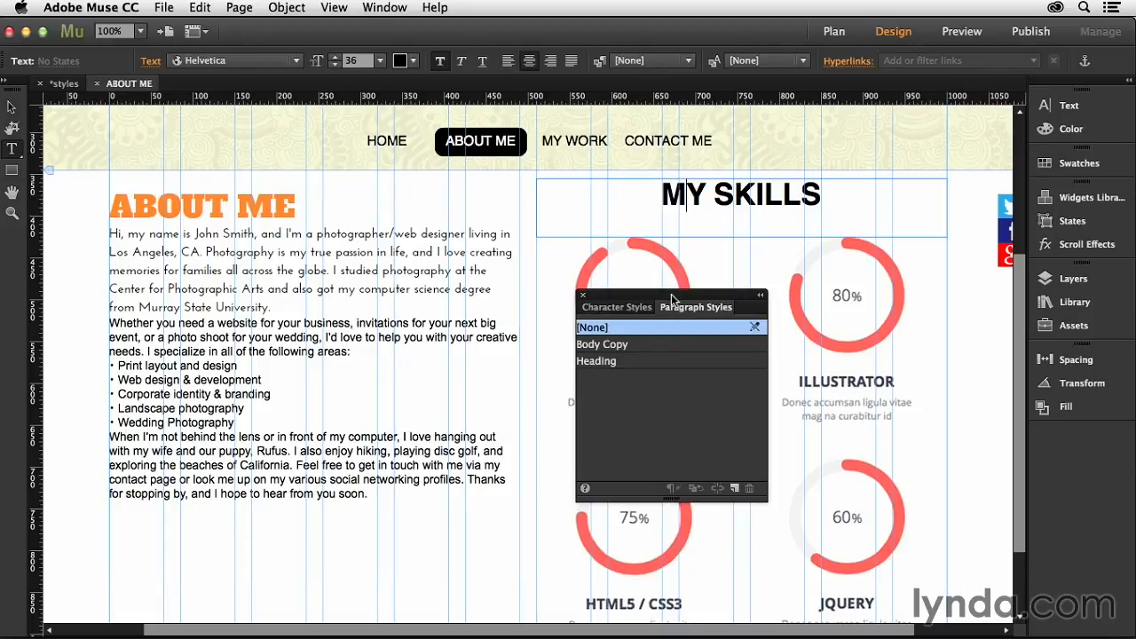
{"action": "left_click", "coordinate": [641, 364]}
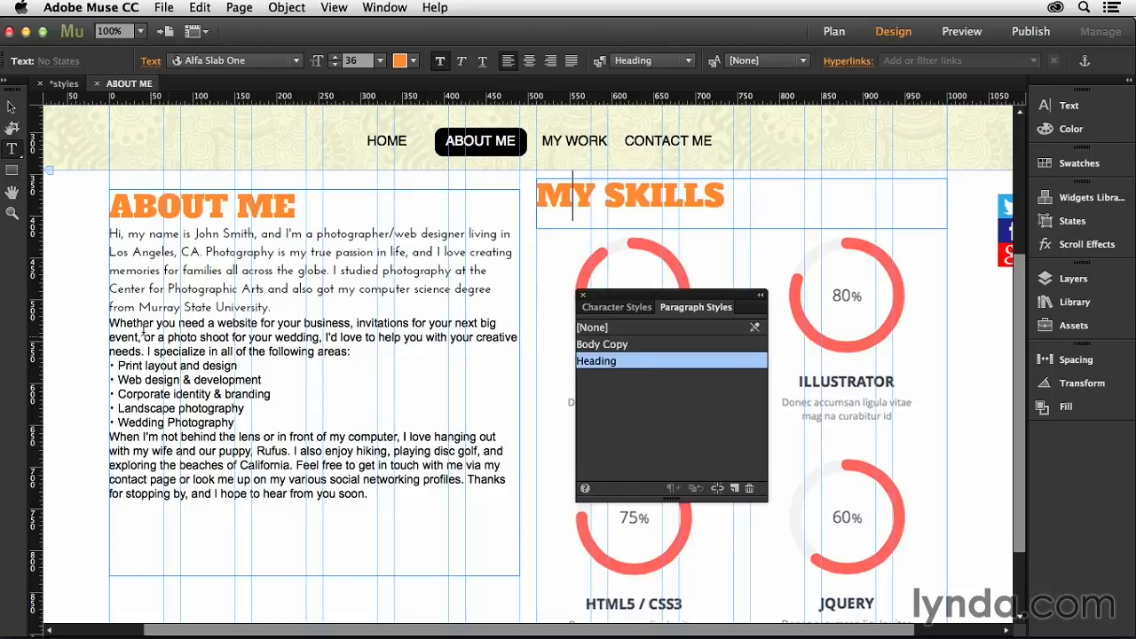
{"action": "left_click_drag", "start_coordinate": [110, 325], "coordinate": [391, 497]}
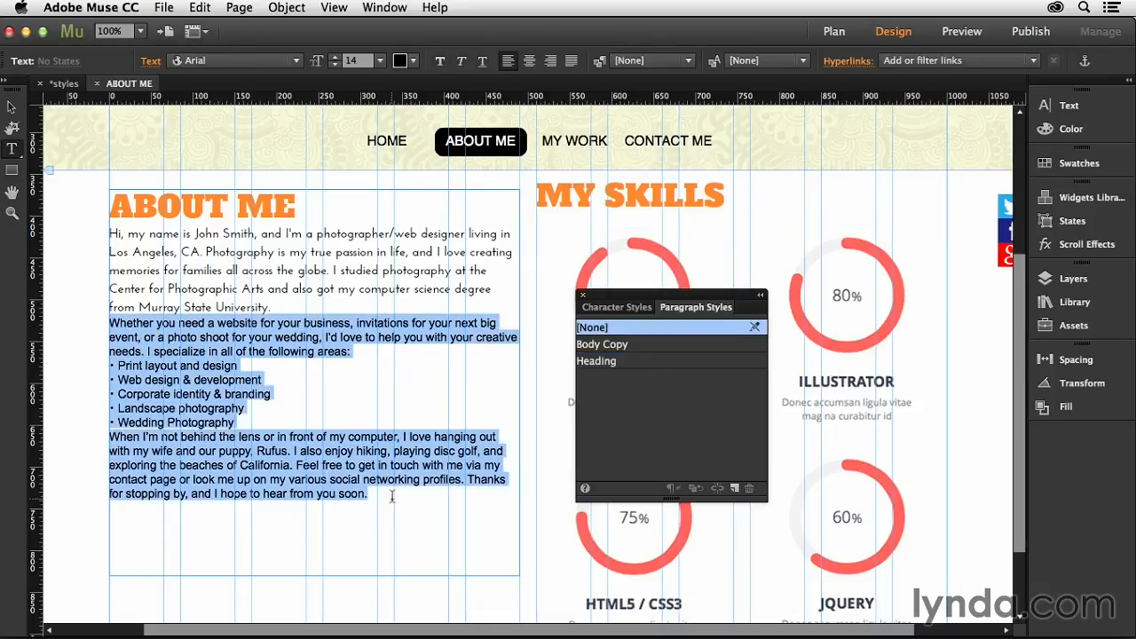
{"action": "left_click", "coordinate": [630, 344]}
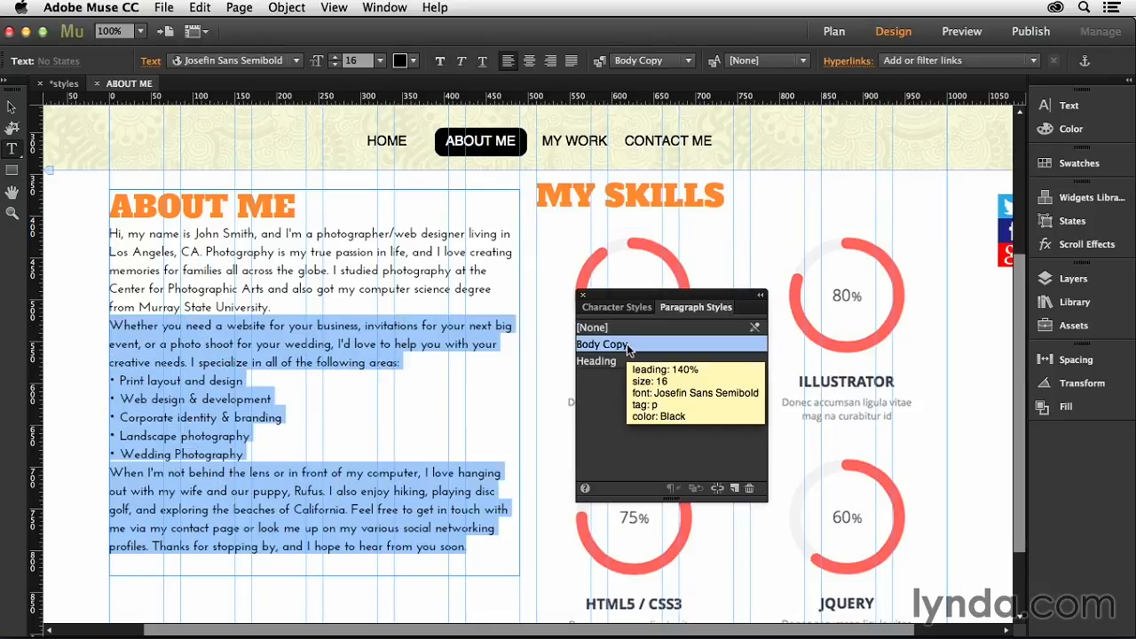
{"action": "left_click", "coordinate": [247, 474]}
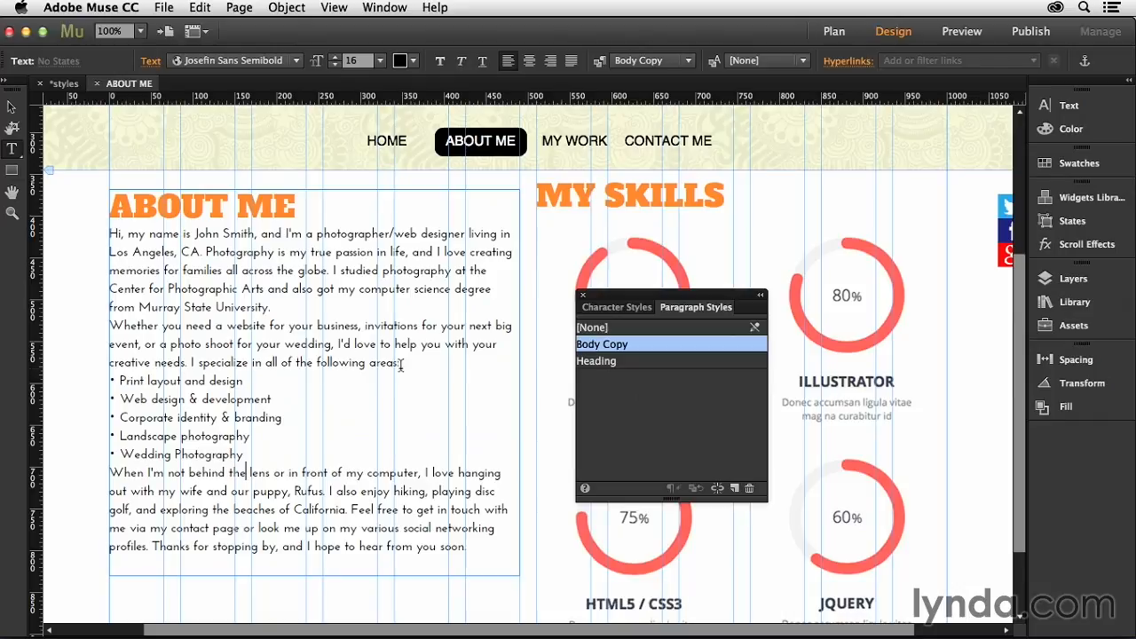
Increase the space after the first About Me paragraph in the text settings.
{"action": "left_click_drag", "start_coordinate": [276, 307], "coordinate": [104, 236]}
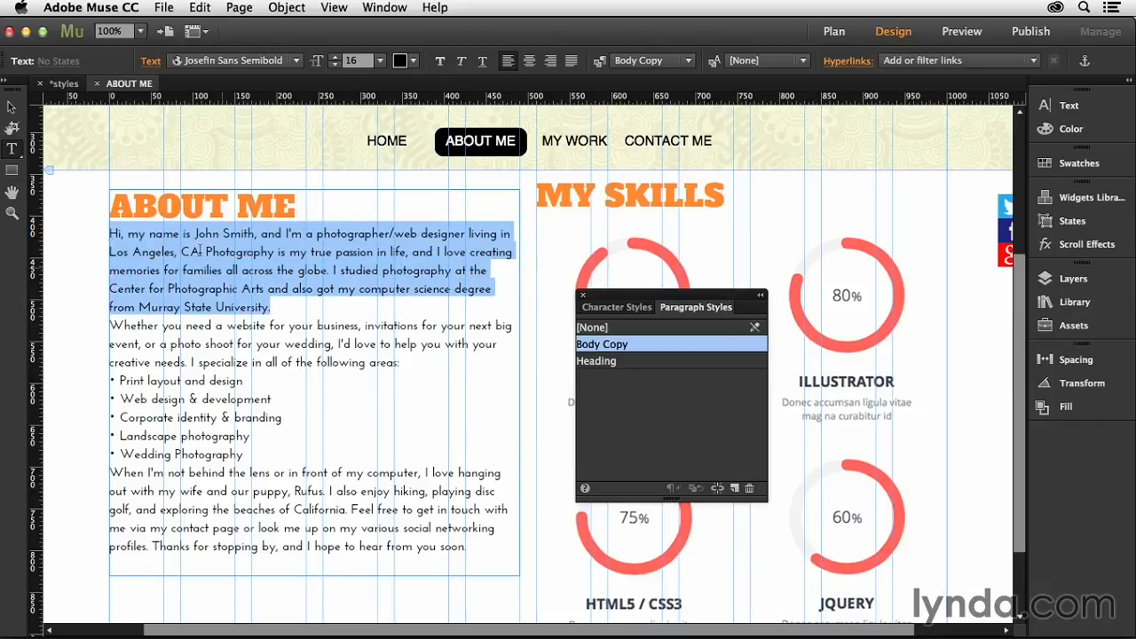
{"action": "left_click", "coordinate": [151, 60]}
{"action": "left_click", "coordinate": [260, 242]}
{"action": "left_click", "coordinate": [259, 241]}
{"action": "left_click", "coordinate": [259, 241]}
{"action": "left_click", "coordinate": [259, 242]}
{"action": "left_click", "coordinate": [259, 241]}
{"action": "left_click", "coordinate": [259, 242]}
{"action": "left_click", "coordinate": [260, 241]}
{"action": "left_click", "coordinate": [259, 242]}
{"action": "left_click", "coordinate": [259, 242]}
{"action": "left_click", "coordinate": [415, 28]}
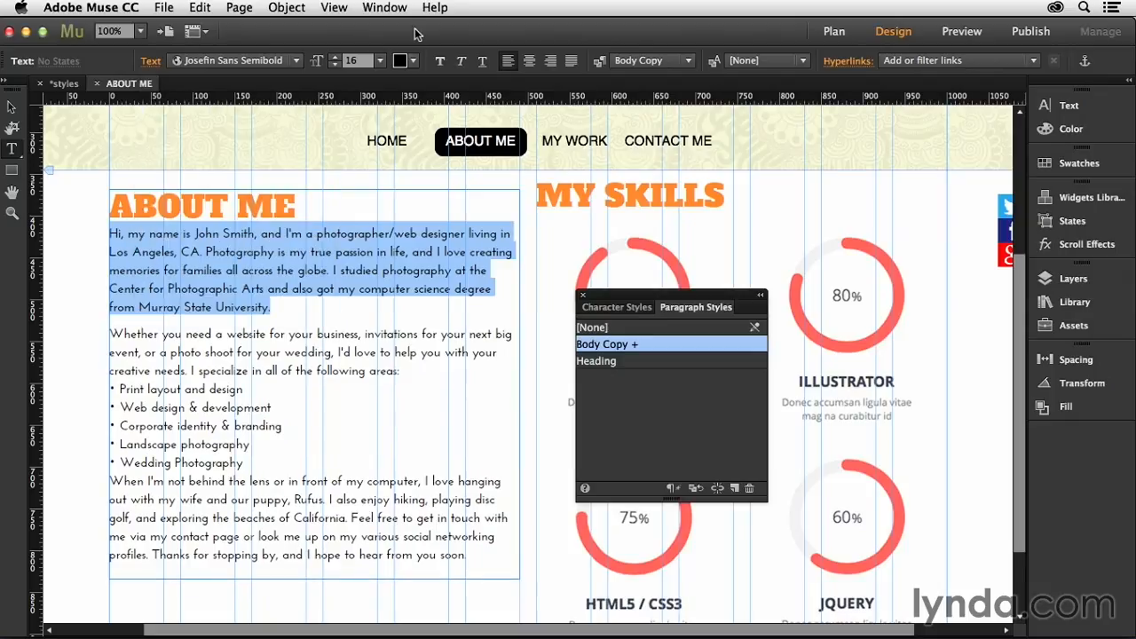
Redefine the Body Copy style from the first paragraph's changed spacing.
{"action": "right_click", "coordinate": [647, 348]}
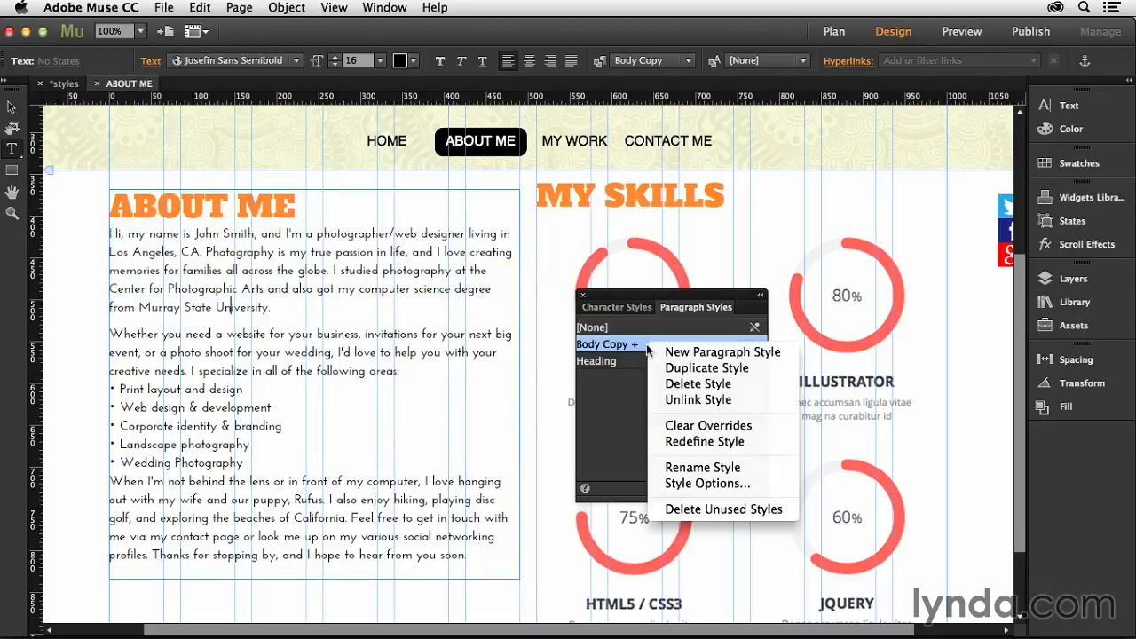
{"action": "left_click", "coordinate": [698, 442]}
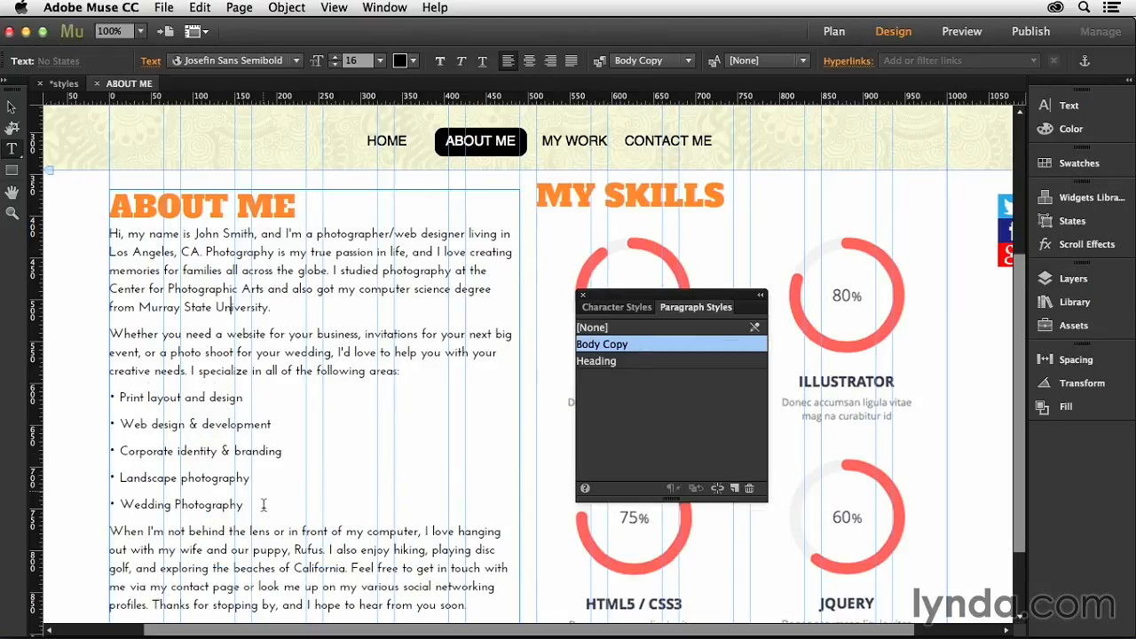
{"action": "scroll", "coordinate": [264, 491], "scroll_direction": "down", "scroll_amount": 4}
{"action": "scroll", "coordinate": [277, 432], "scroll_direction": "up", "scroll_amount": 3}
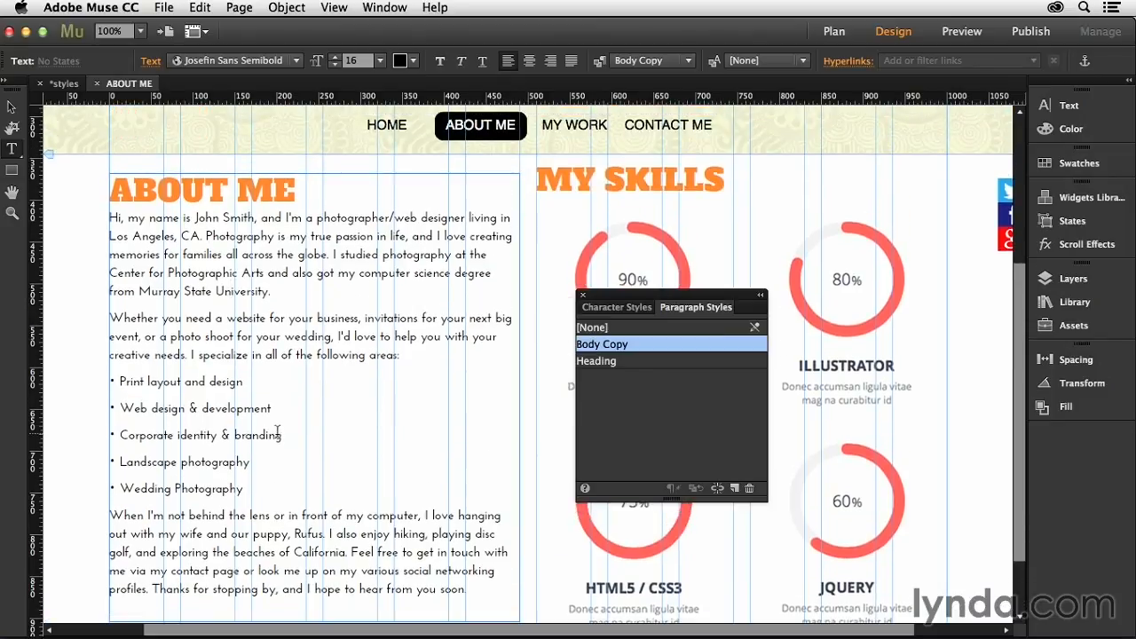
Set the full name in the first About Me paragraph to Josefin Sans Bold Italic.
{"action": "left_click", "coordinate": [11, 106]}
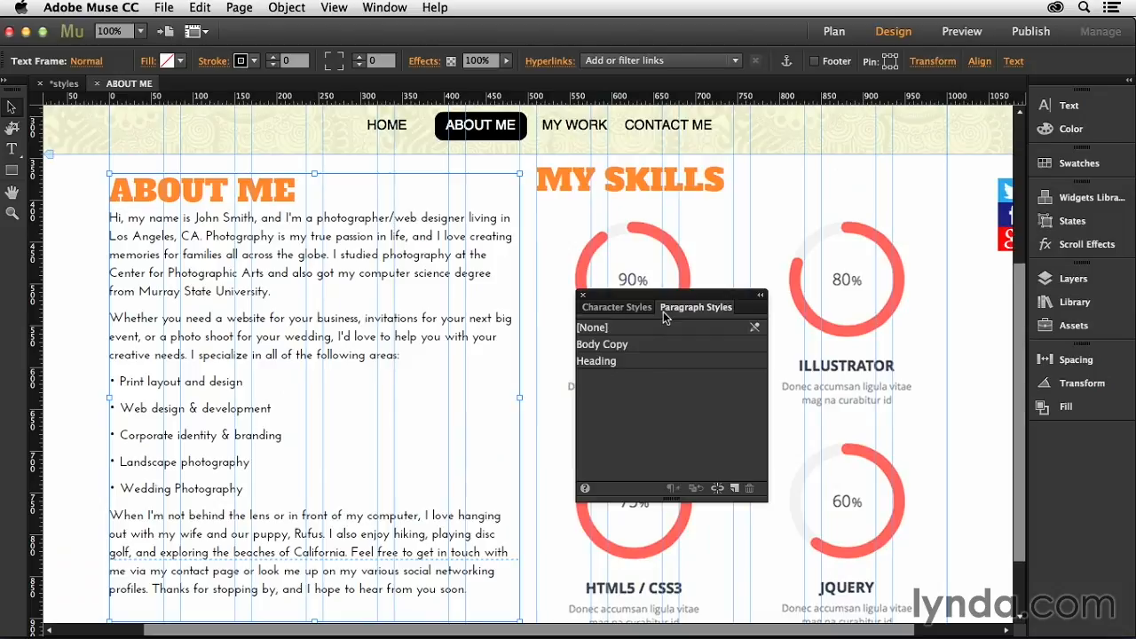
{"action": "left_click", "coordinate": [632, 311]}
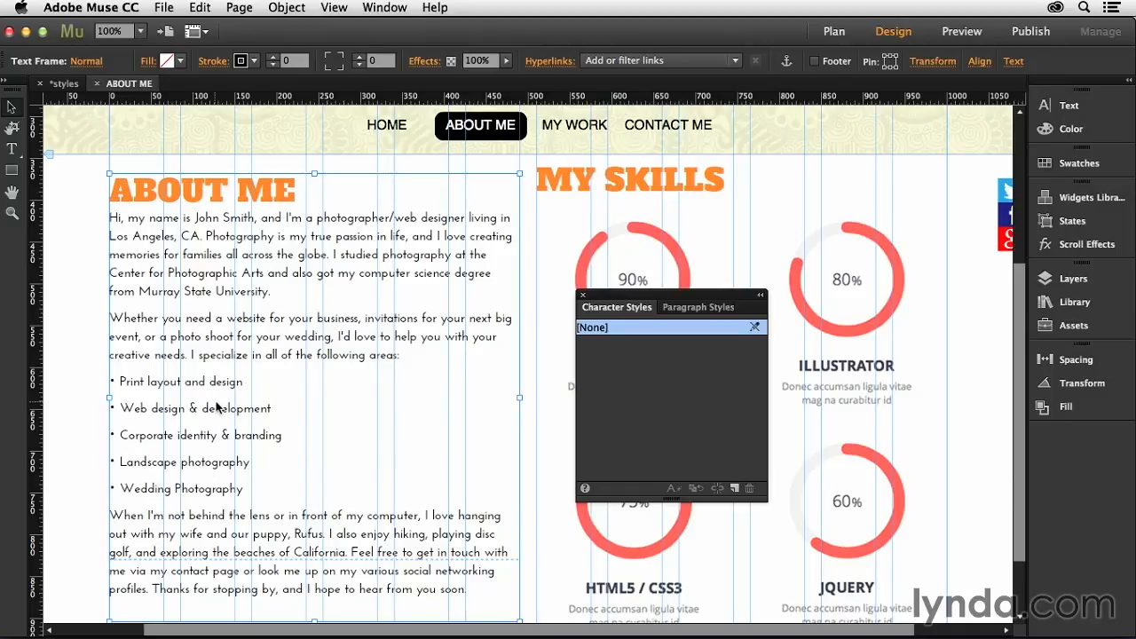
{"action": "key", "text": "t"}
{"action": "left_click_drag", "start_coordinate": [194, 217], "coordinate": [256, 217]}
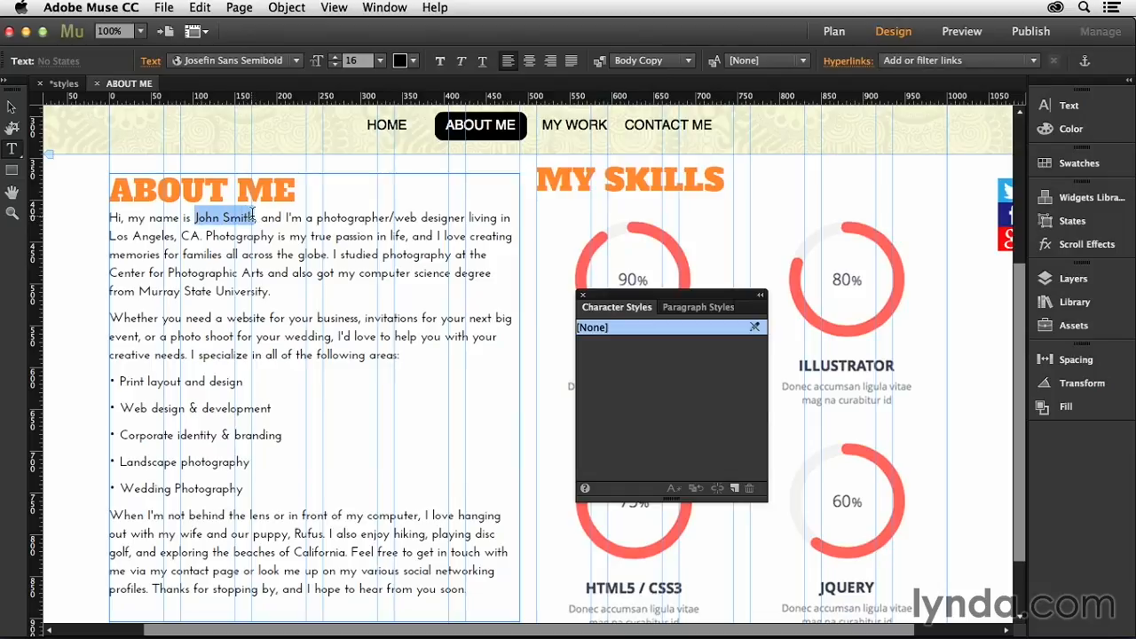
{"action": "left_click", "coordinate": [296, 60]}
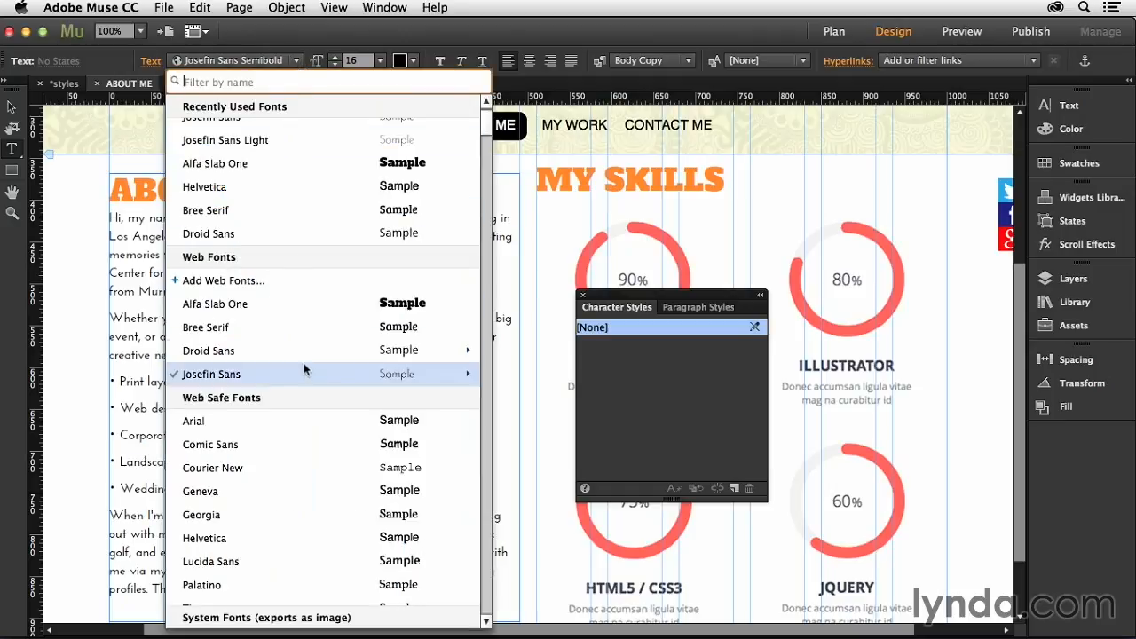
{"action": "mouse_move", "coordinate": [317, 371]}
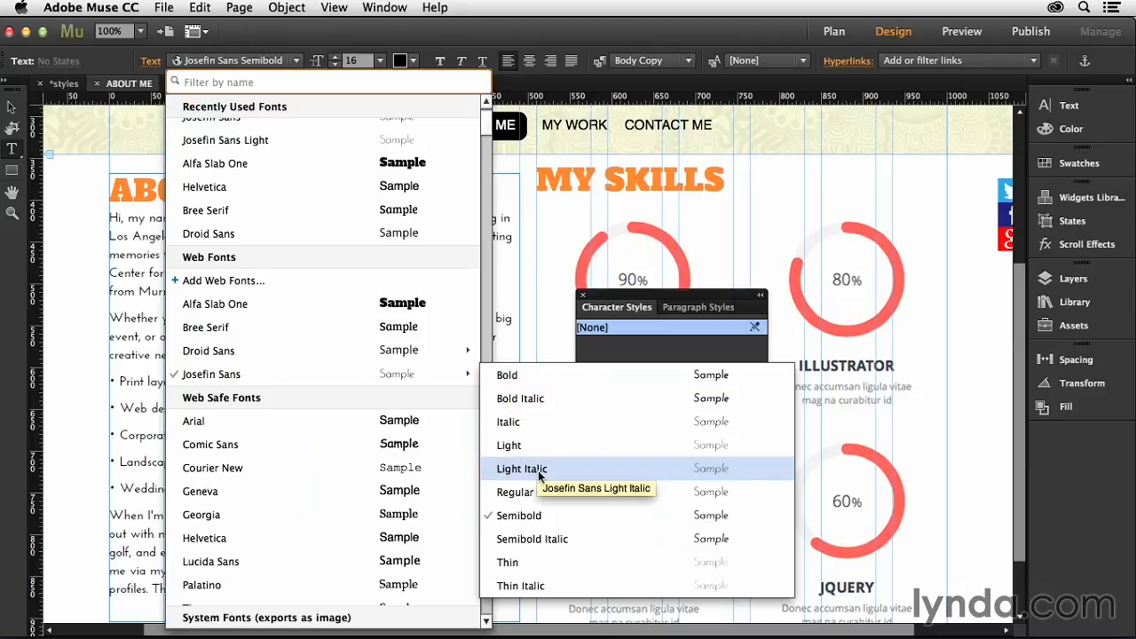
{"action": "left_click", "coordinate": [546, 399]}
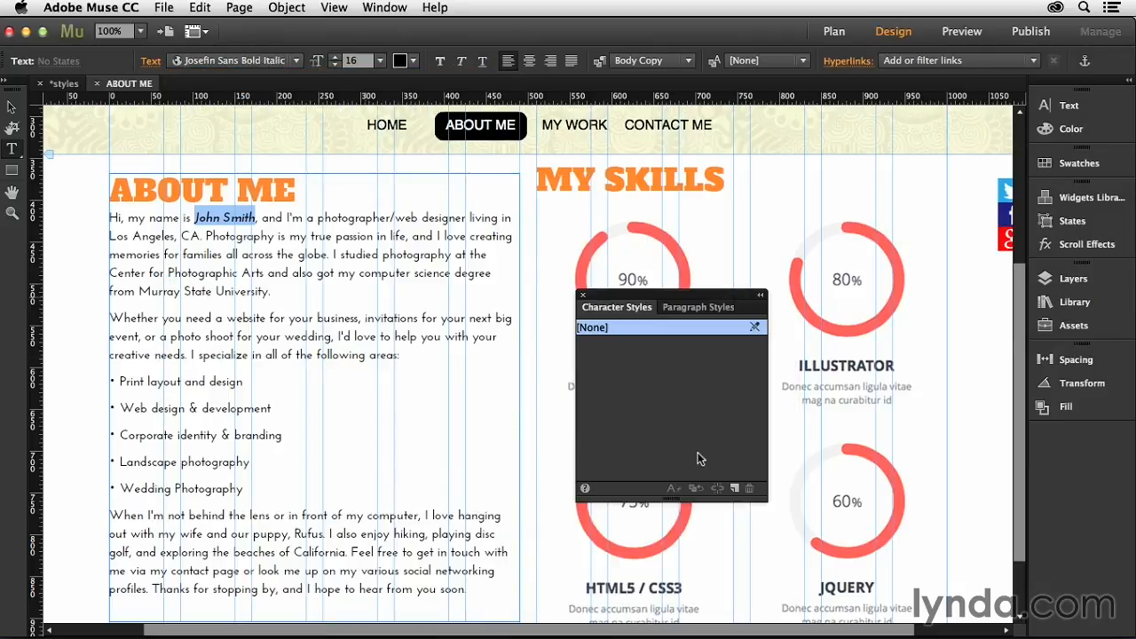
Create a character style from the restyled name, named emphasis, keeping the <span> Span tag.
{"action": "left_click", "coordinate": [735, 489]}
{"action": "double_click", "coordinate": [639, 345]}
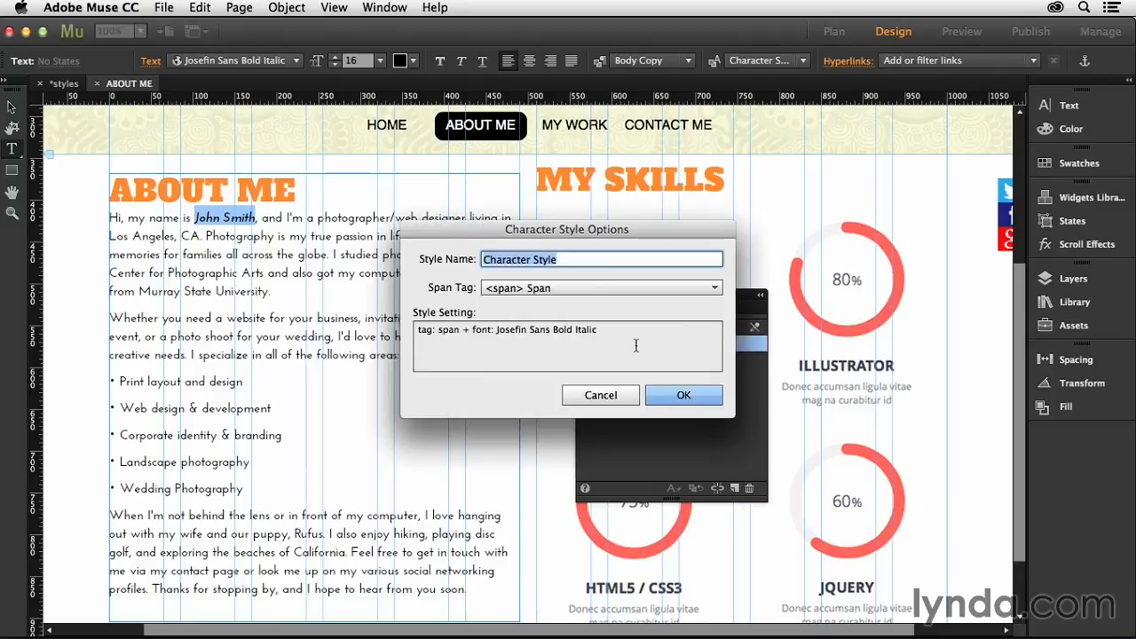
{"action": "type", "text": "emphasis"}
{"action": "left_click", "coordinate": [673, 395]}
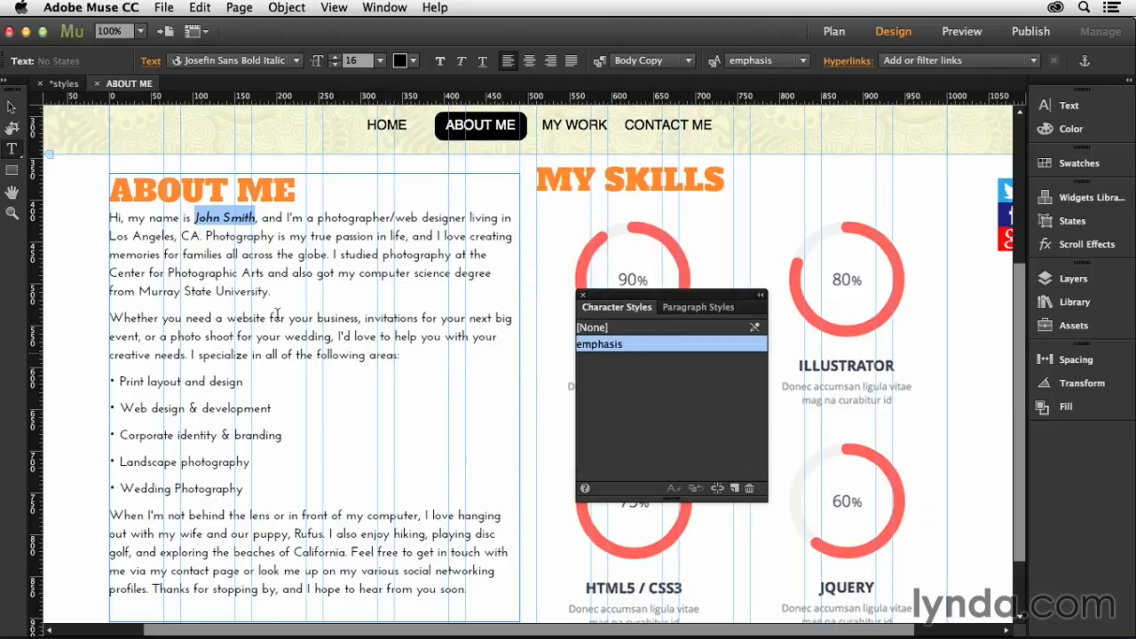
Apply the emphasis character style to Murray State University in the first paragraph.
{"action": "left_click", "coordinate": [276, 294]}
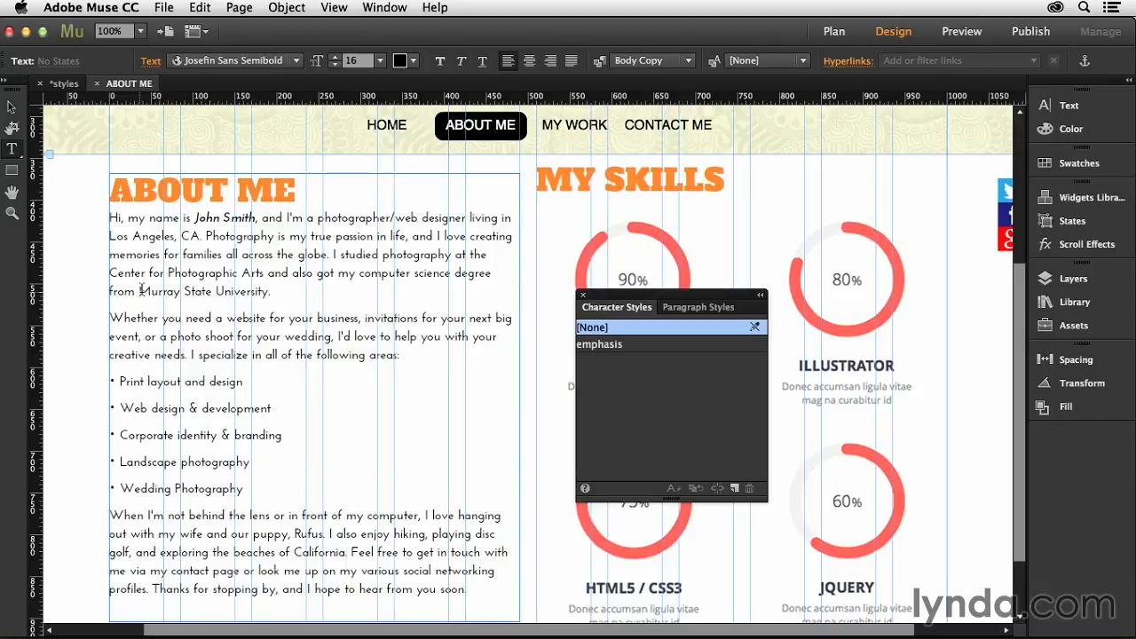
{"action": "left_click_drag", "start_coordinate": [140, 291], "coordinate": [268, 287]}
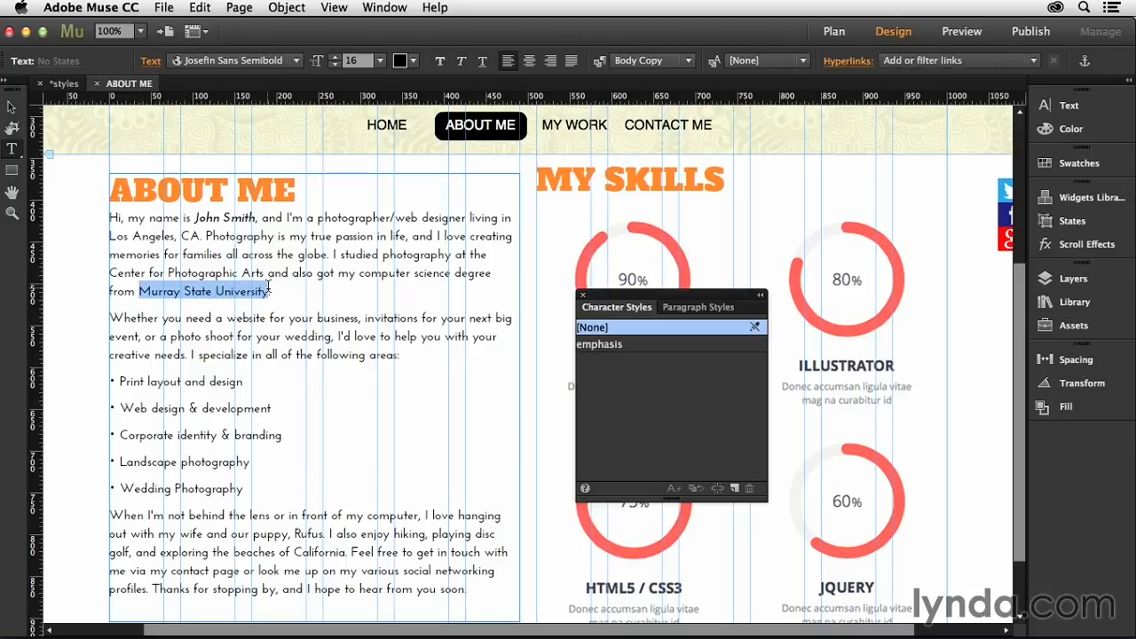
{"action": "left_click", "coordinate": [635, 346]}
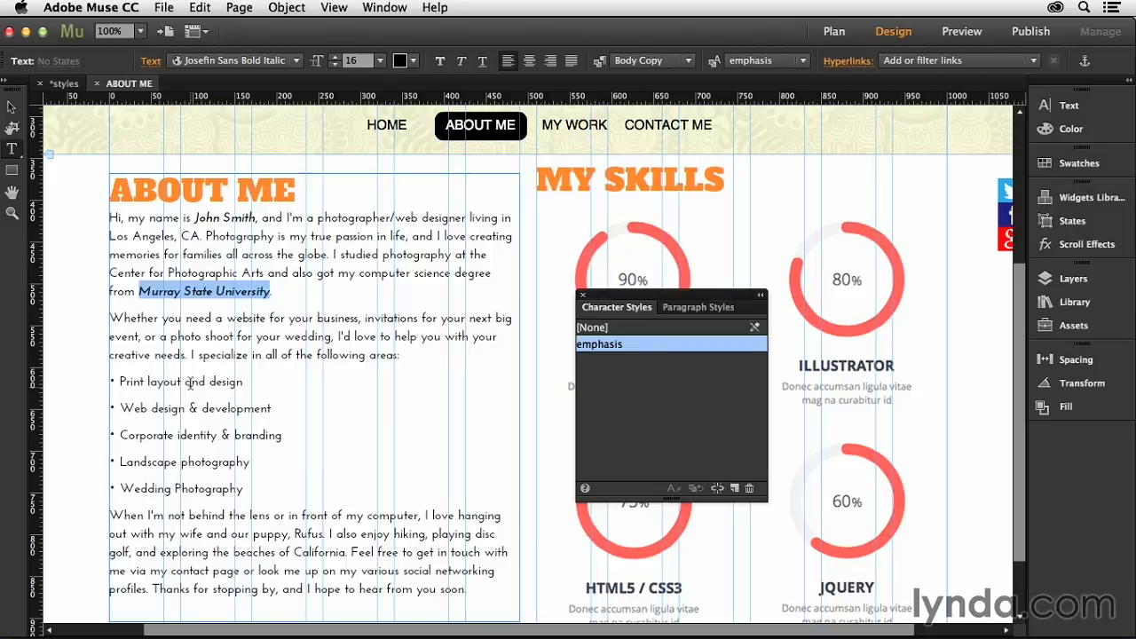
Apply the emphasis style to hiking, playing disc golf, and exploring the beaches of California in the last paragraph.
{"action": "scroll", "coordinate": [249, 362], "scroll_direction": "down", "scroll_amount": 3}
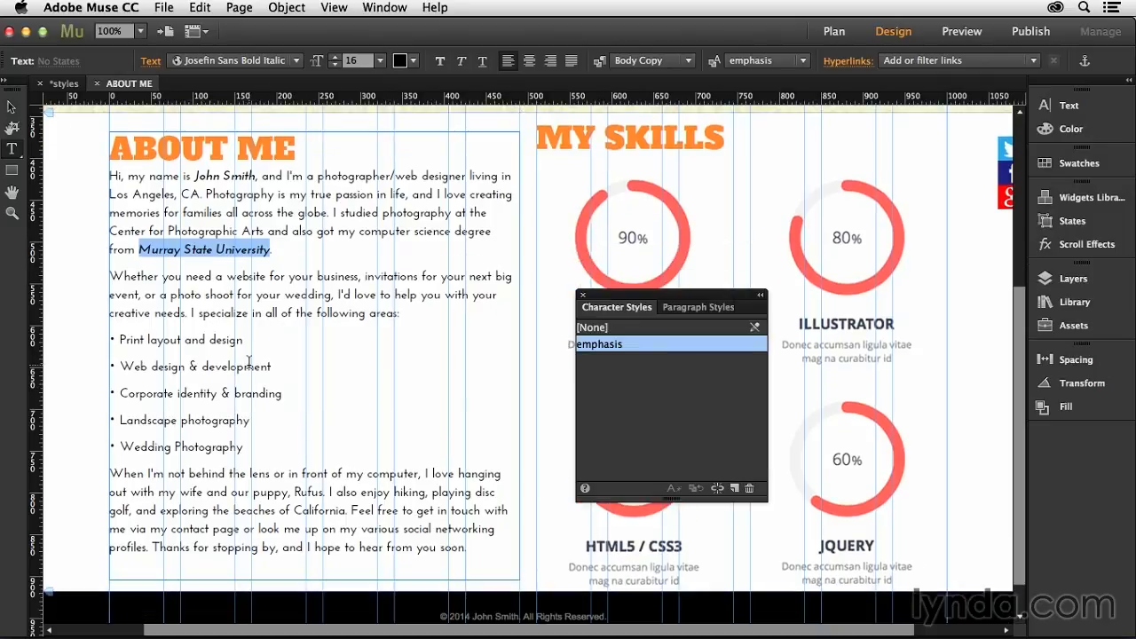
{"action": "left_click_drag", "start_coordinate": [393, 467], "coordinate": [346, 486]}
{"action": "left_click", "coordinate": [622, 346]}
{"action": "left_click", "coordinate": [621, 346]}
{"action": "left_click", "coordinate": [627, 344]}
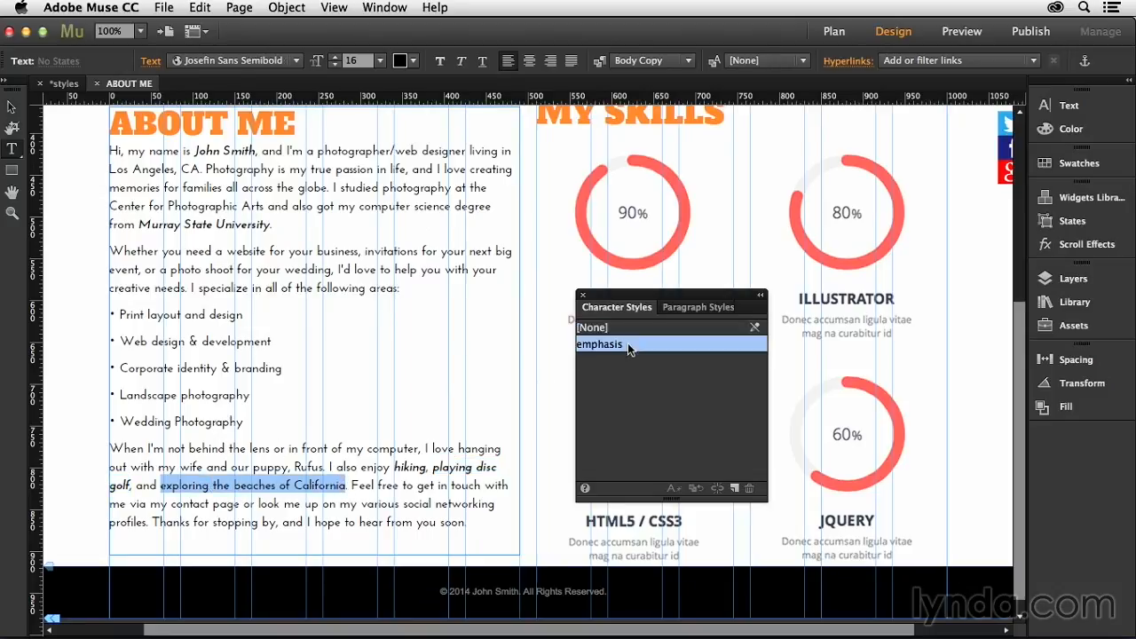
Deselect the text and review the styled page at 75% zoom with the floating character styles list moved clear of the text.
{"action": "left_click", "coordinate": [11, 107]}
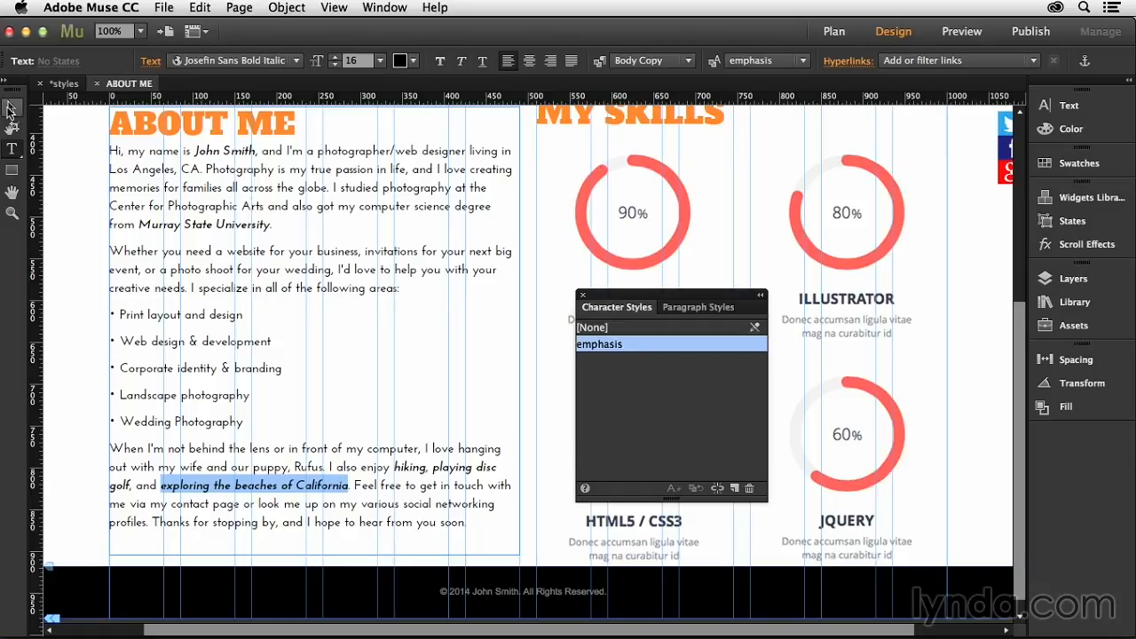
{"action": "left_click", "coordinate": [86, 213]}
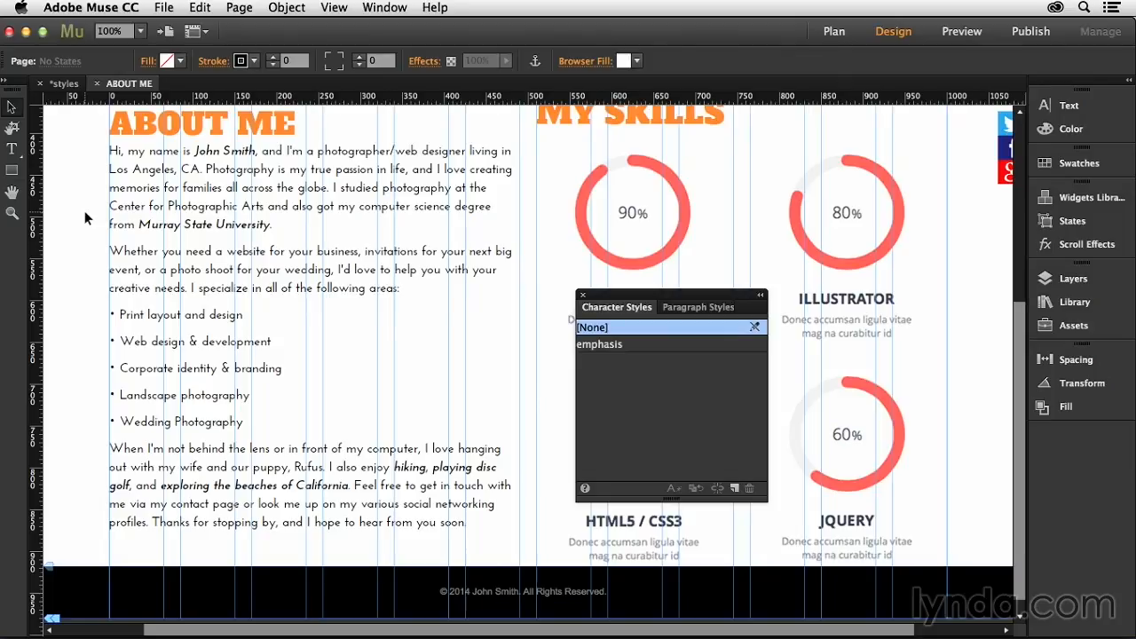
{"action": "key", "text": "super+minus"}
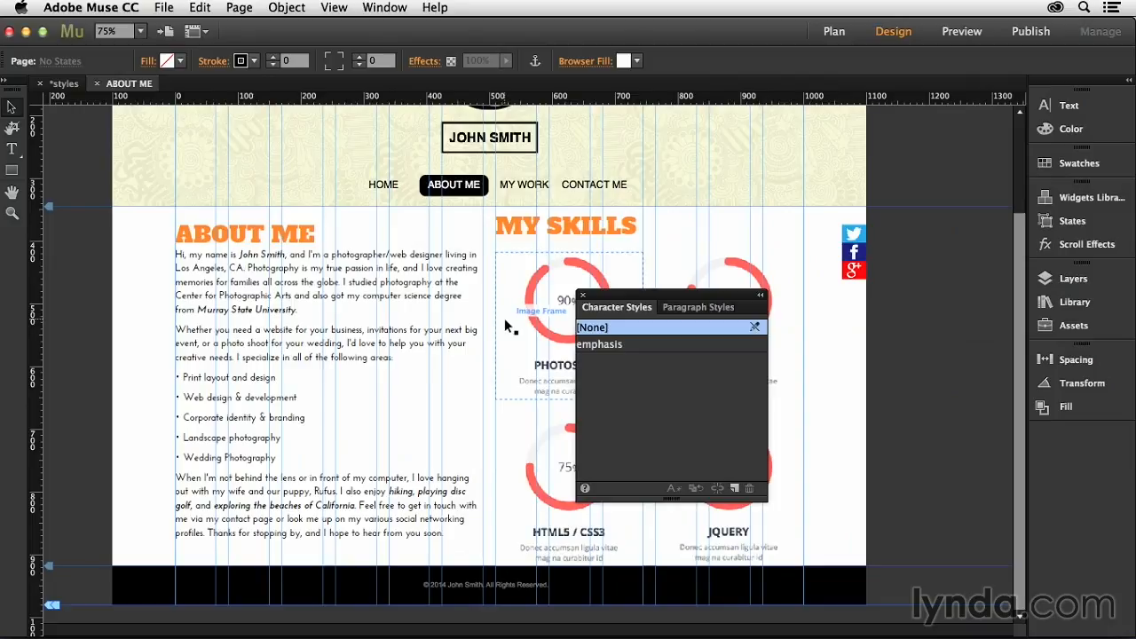
{"action": "left_click_drag", "start_coordinate": [659, 298], "coordinate": [845, 335]}
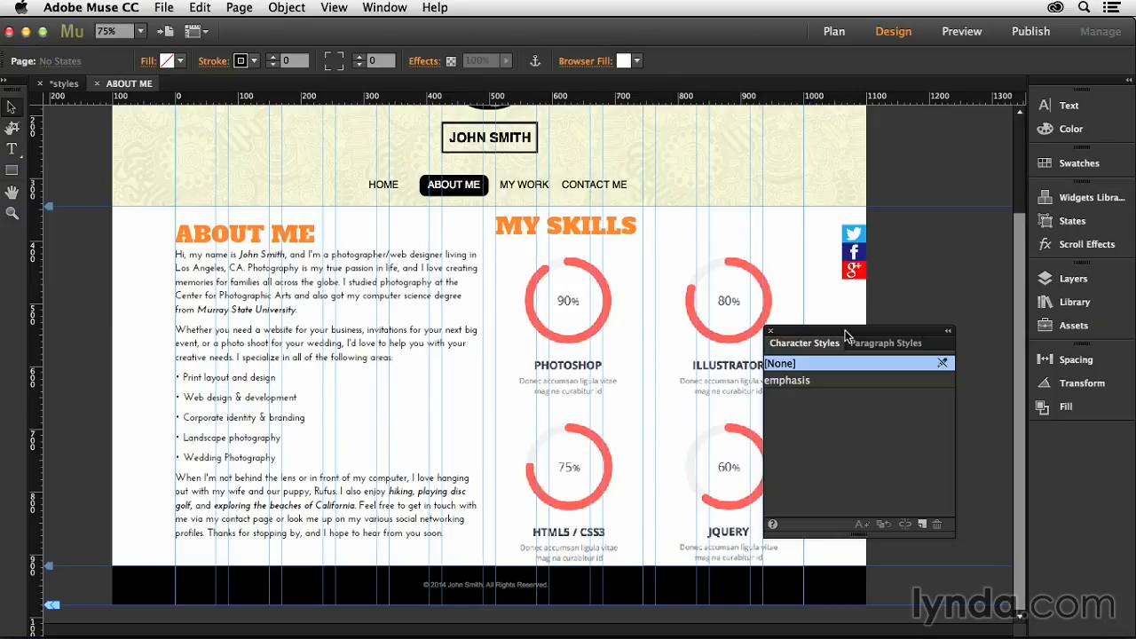